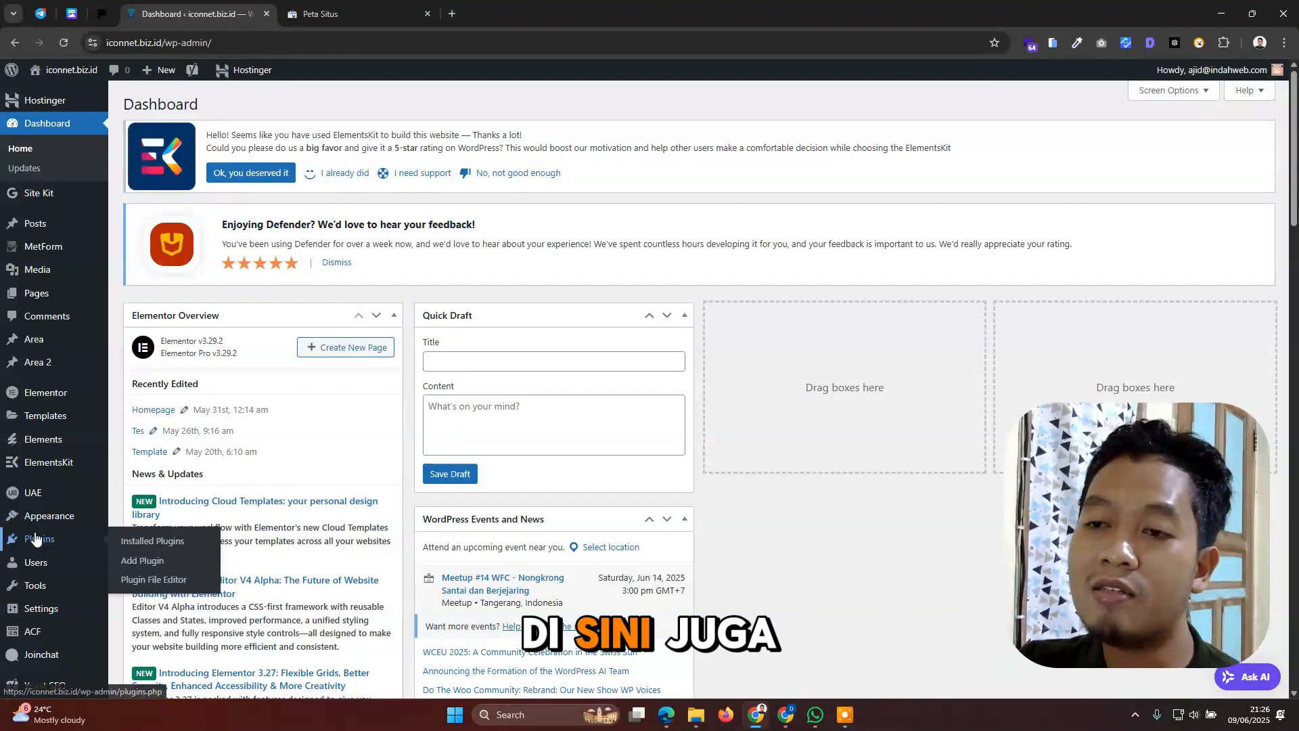
Search the plugin directory for "updraft", and install and activate UpdraftPlus: WP Backup & Migration Plugin
click(116, 543)
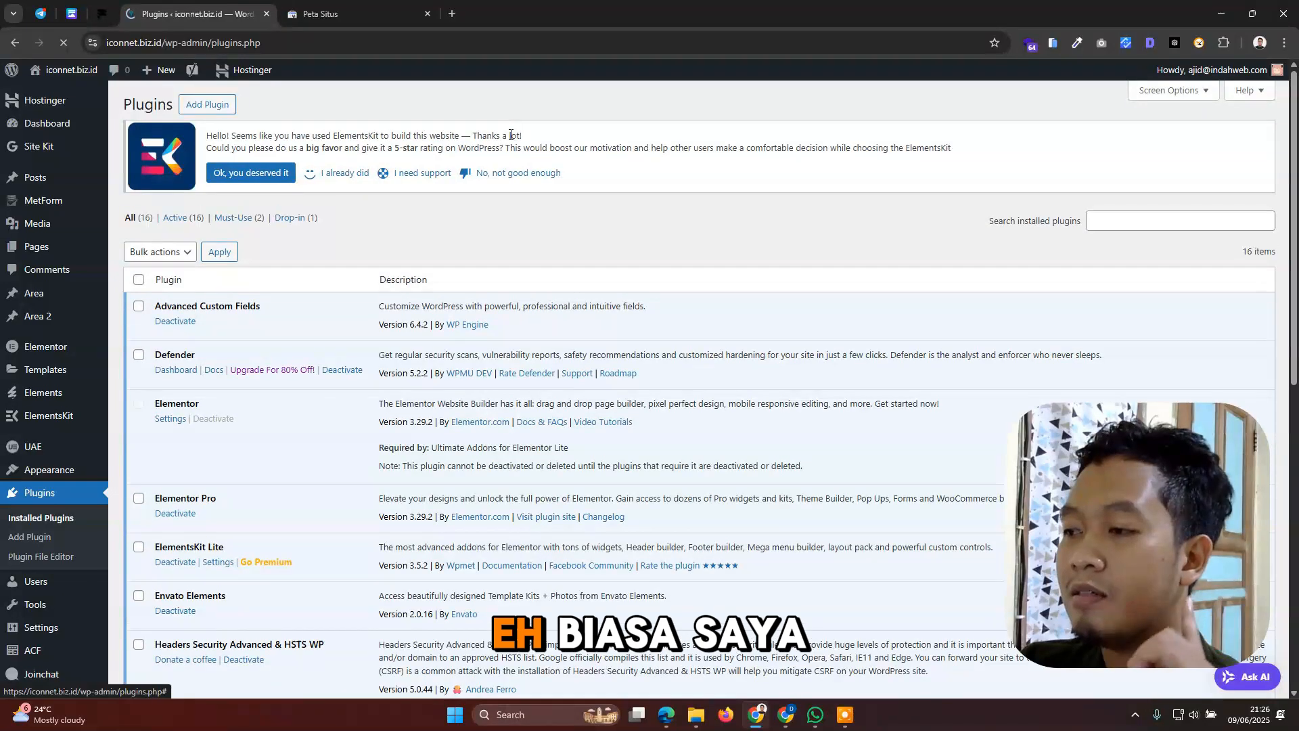
click(225, 108)
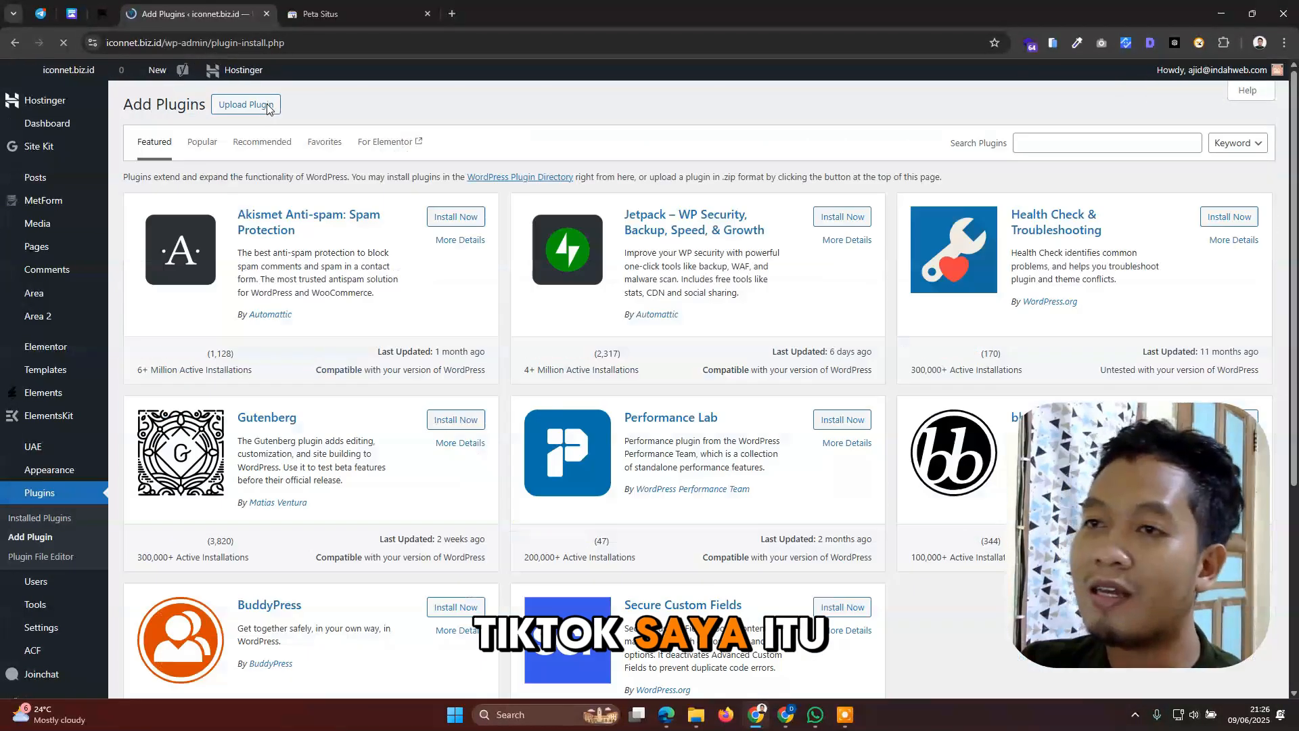
click(1067, 144)
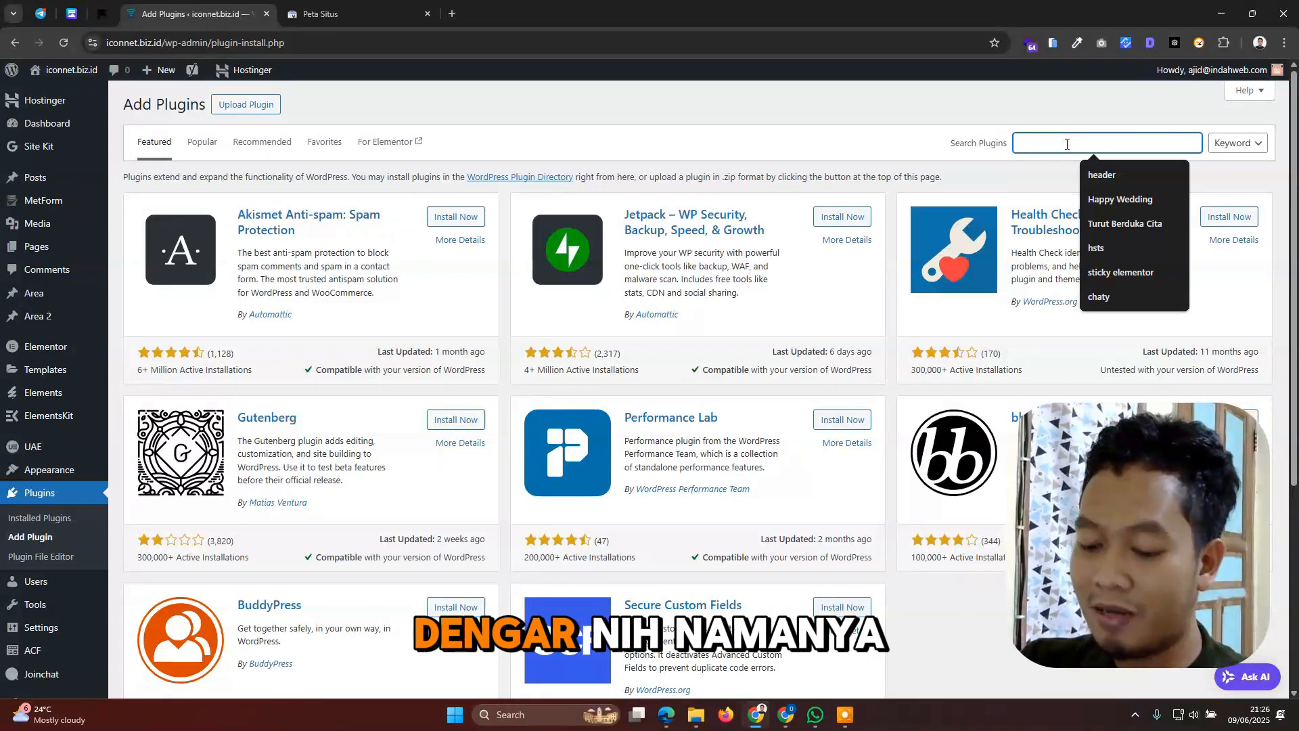
text(upd)
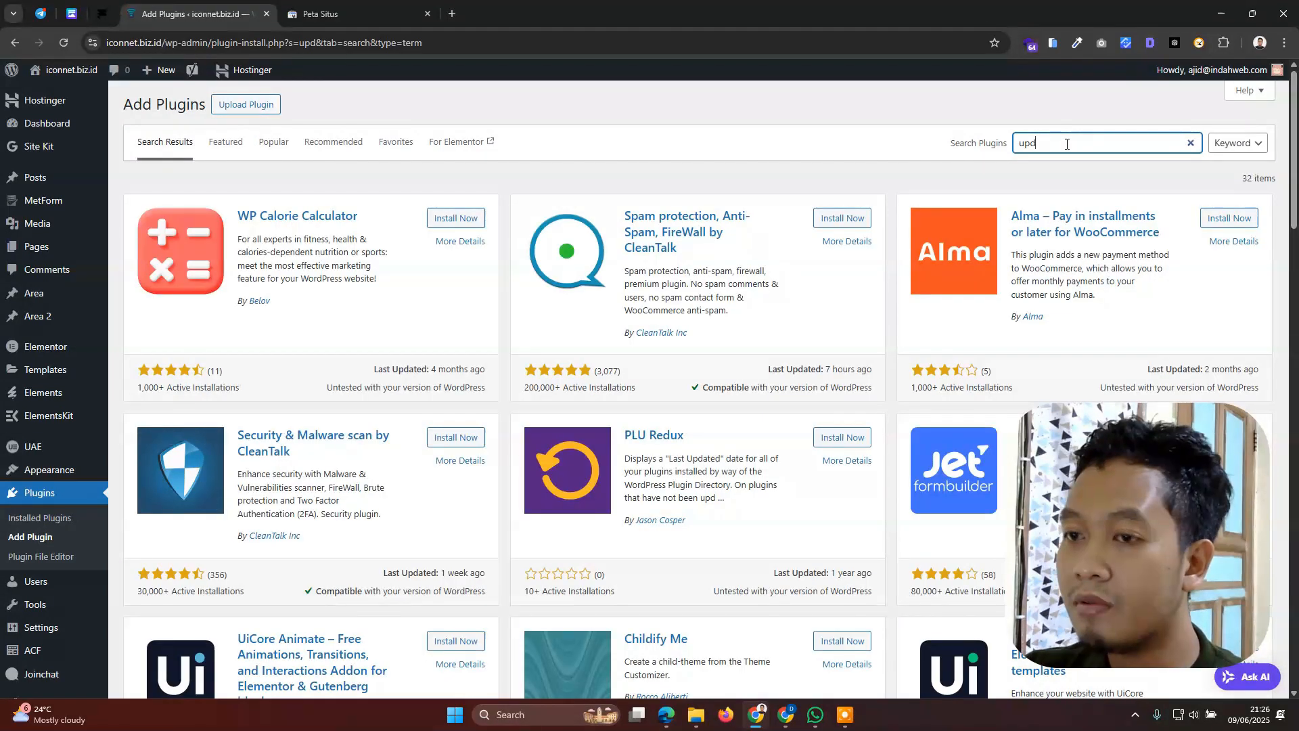
text(raft)
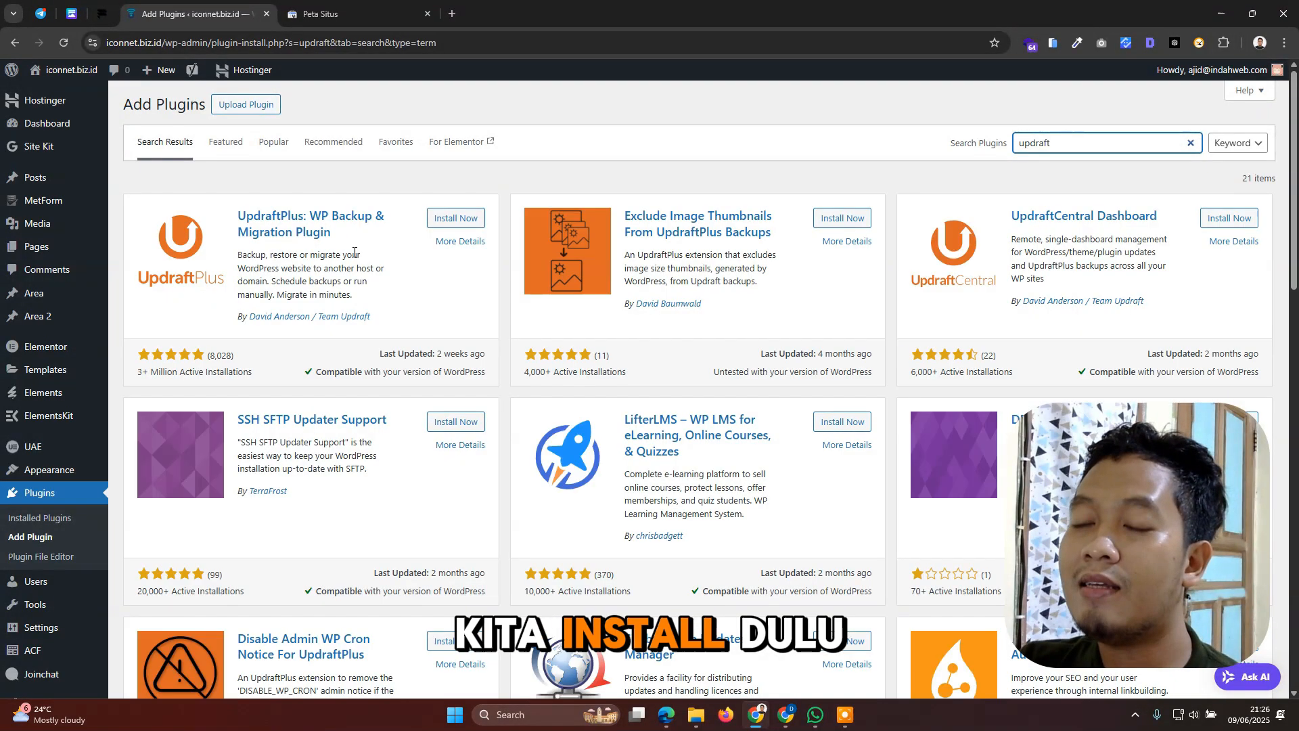
click(452, 218)
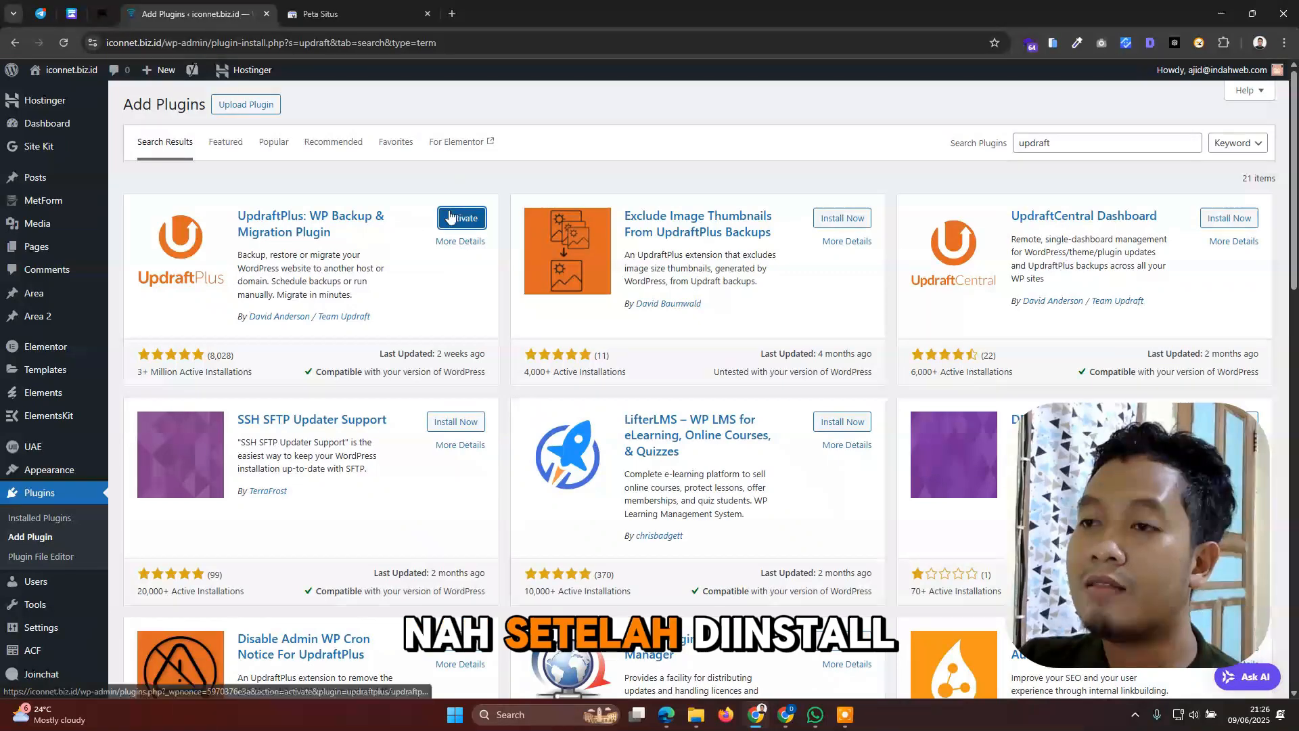
click(460, 217)
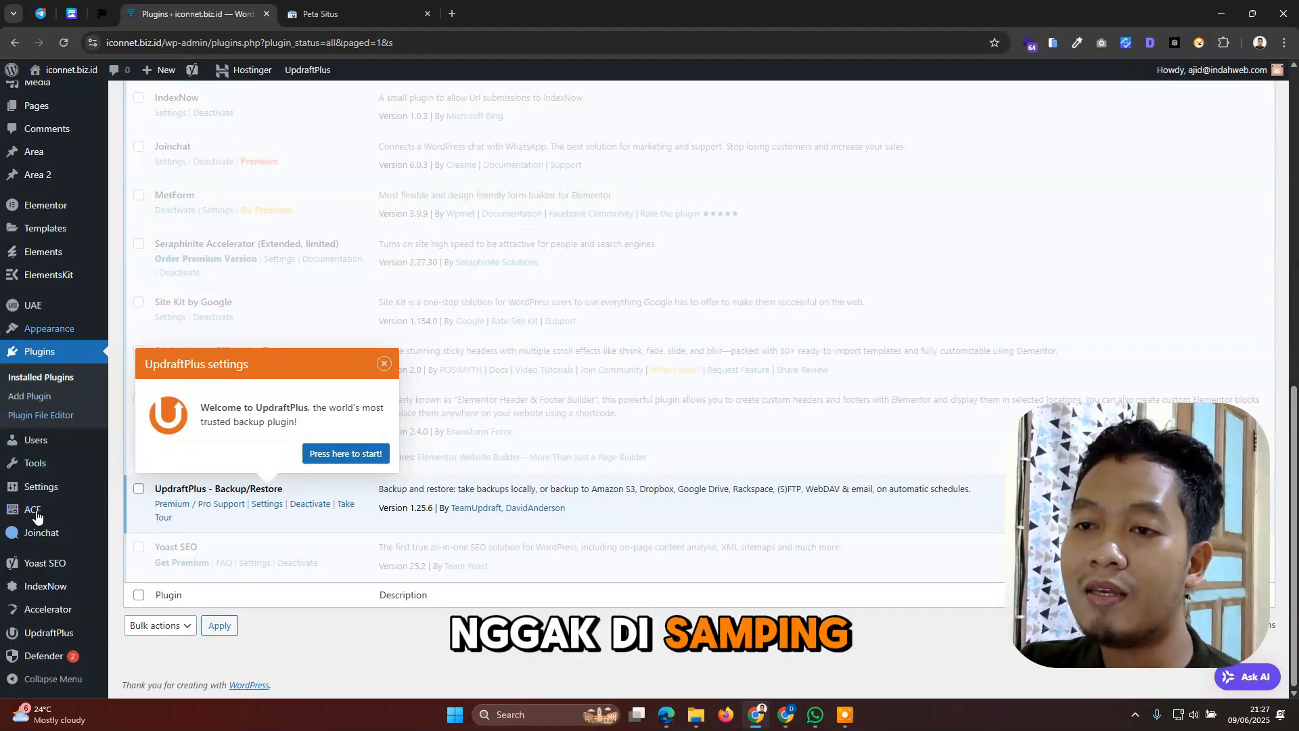
Open UpdraftPlus's Backup / Restore page and dismiss the "Your first backup" tour
mouse_move(302, 70)
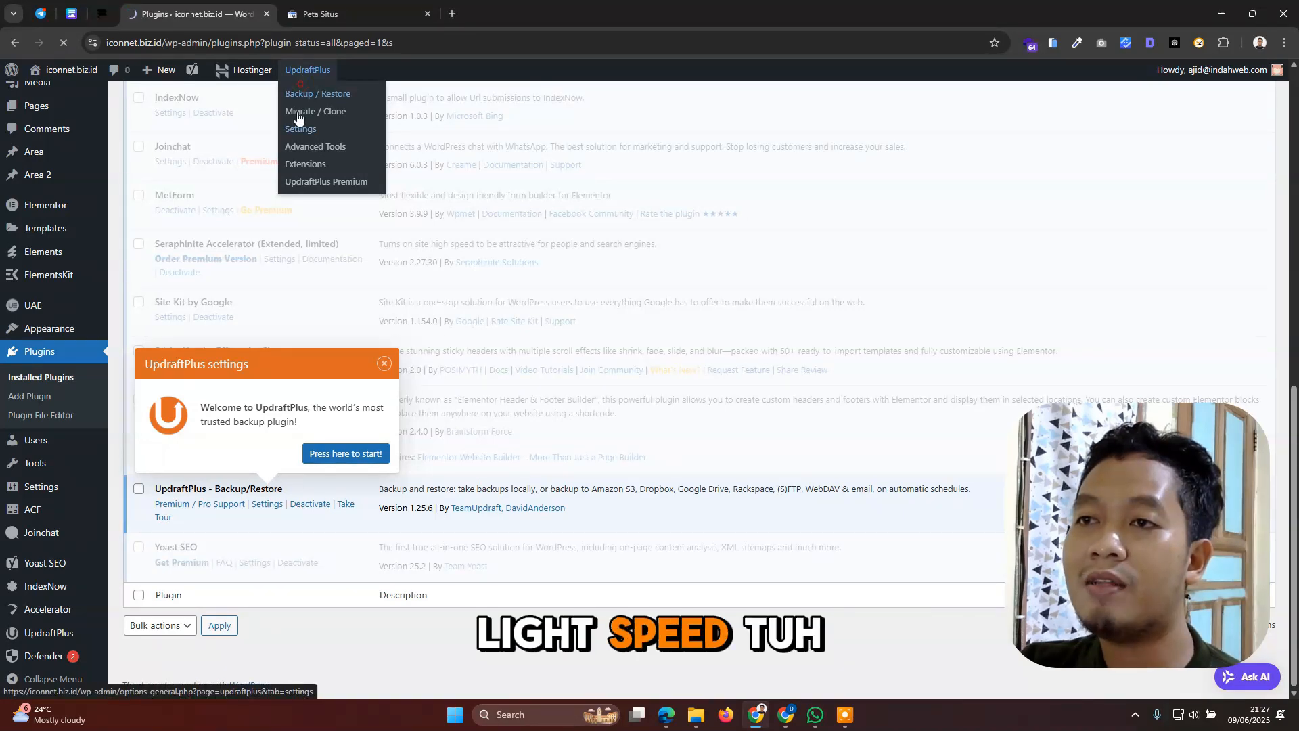
click(299, 93)
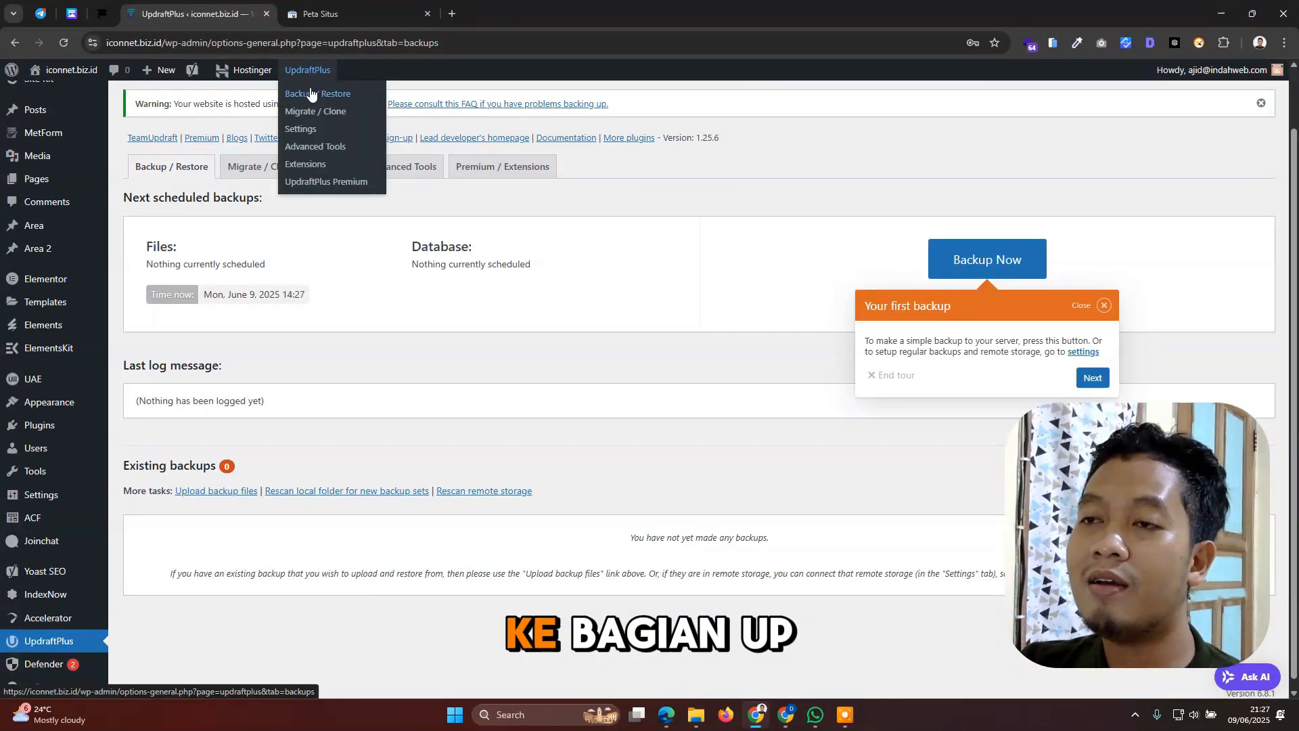
click(311, 71)
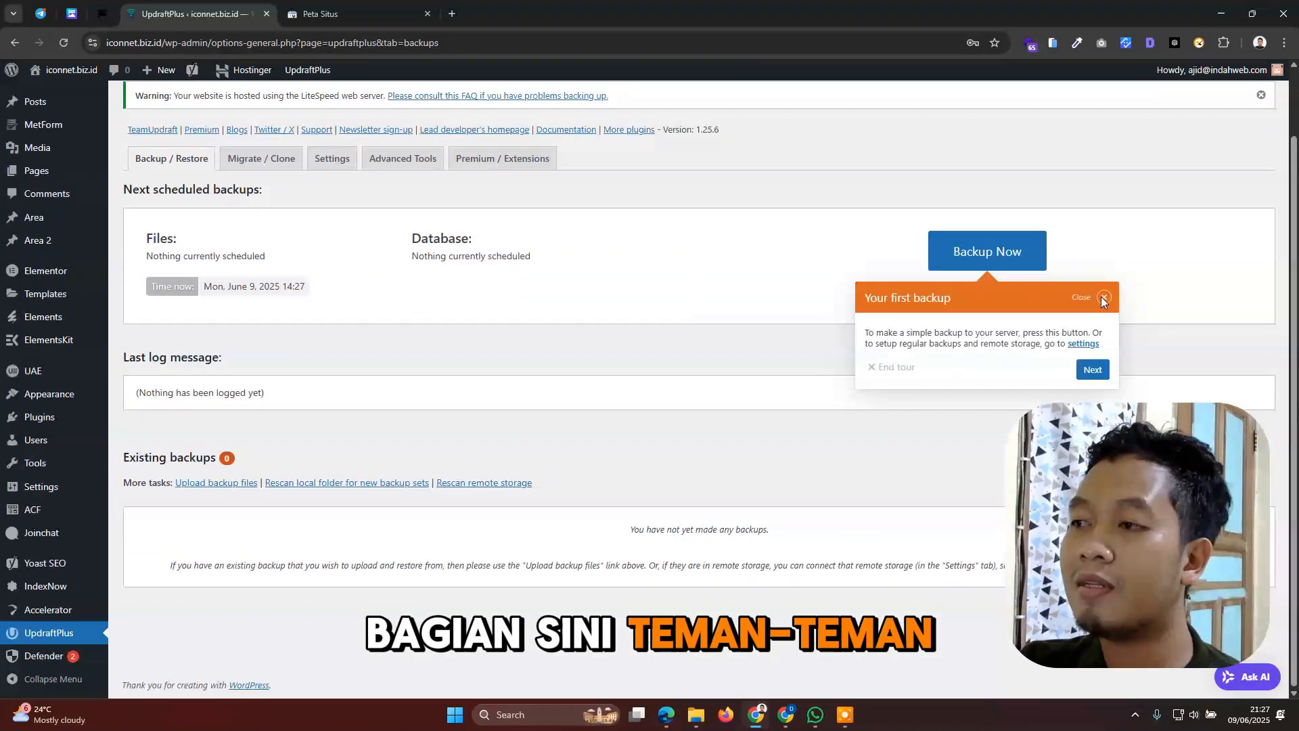
click(1103, 298)
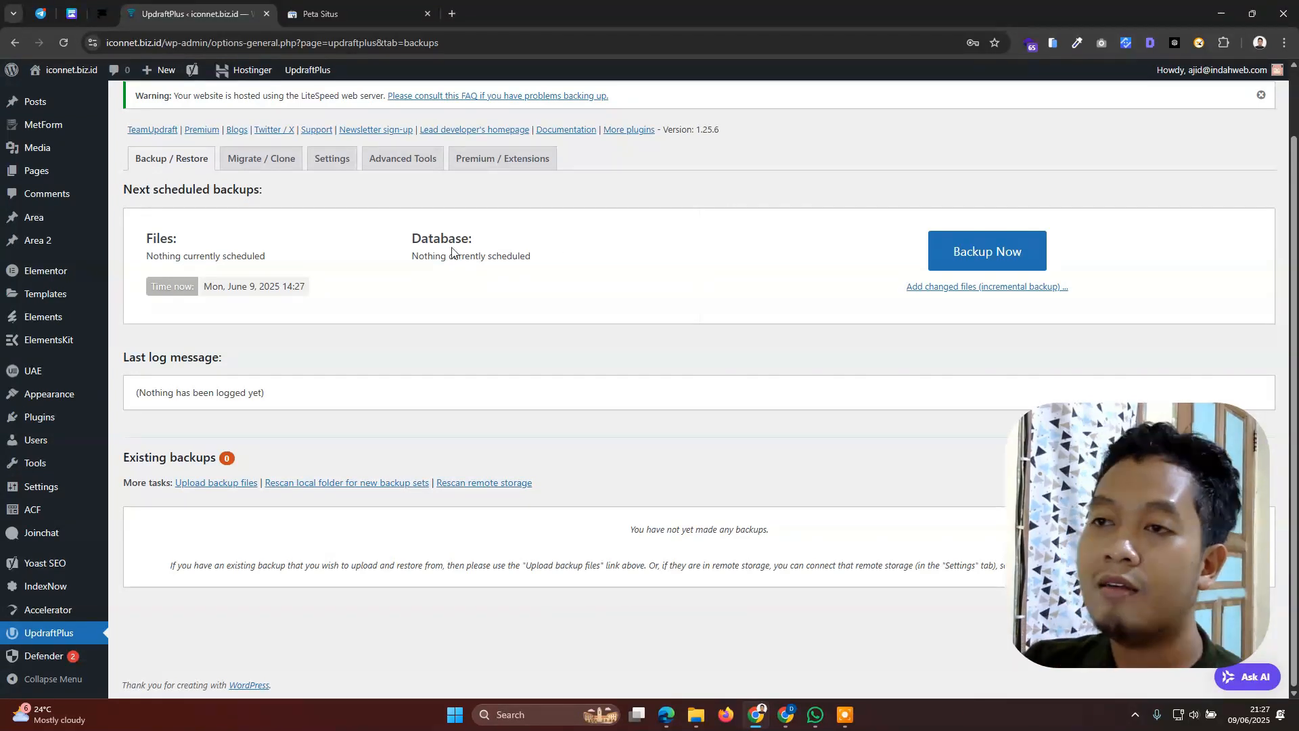
Open the UpdraftPlus settings and set the files backup schedule to Weekly
click(342, 157)
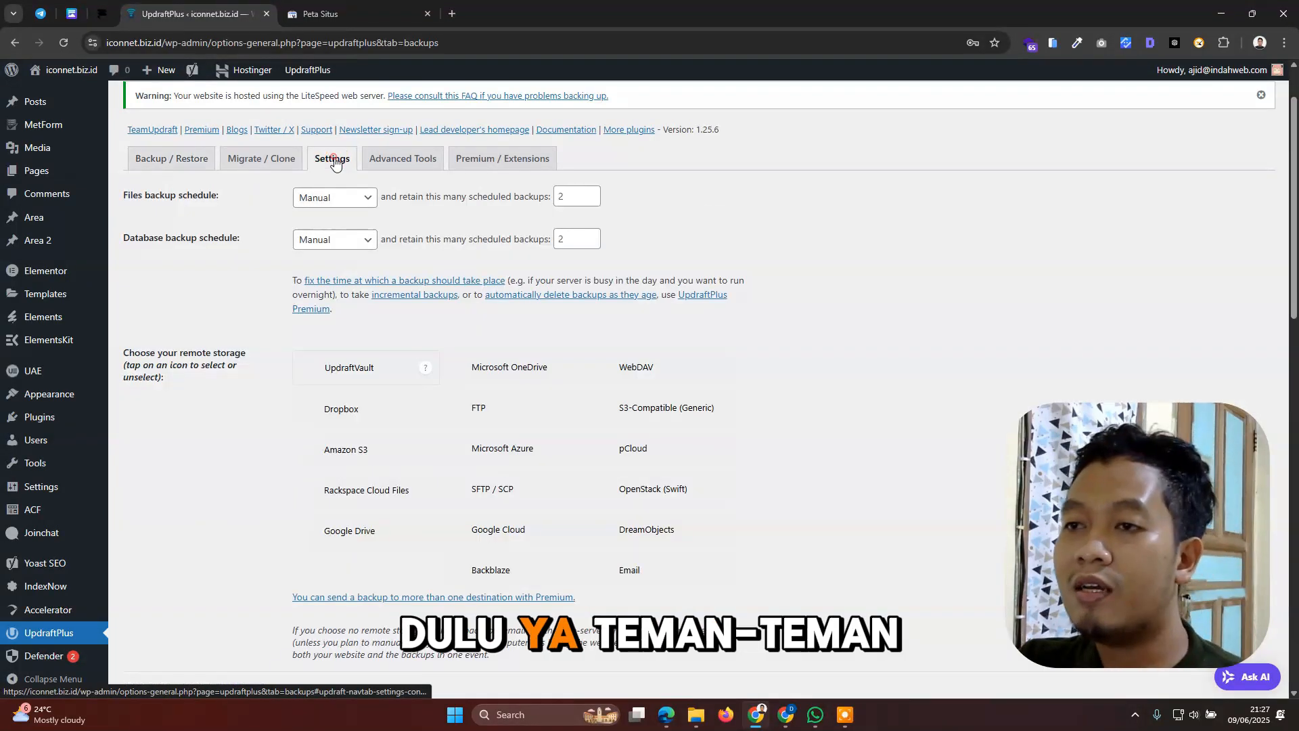
click(354, 203)
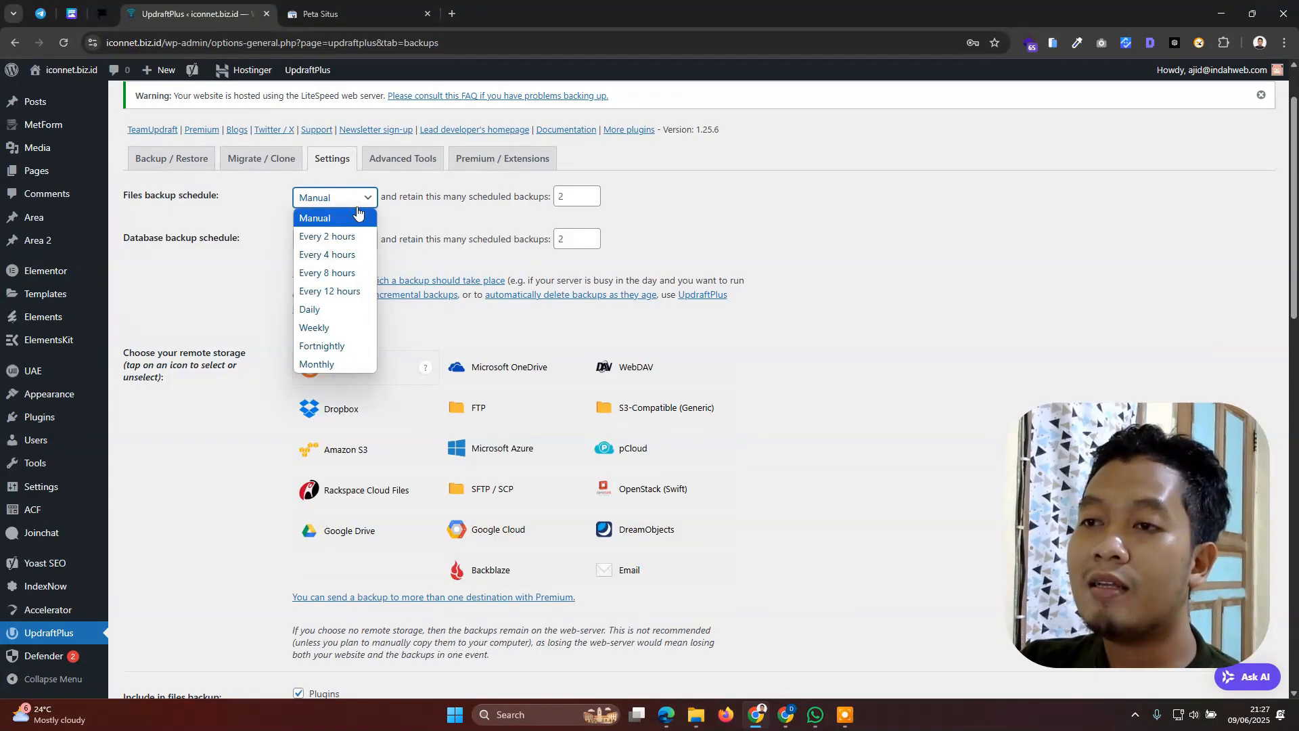
click(345, 329)
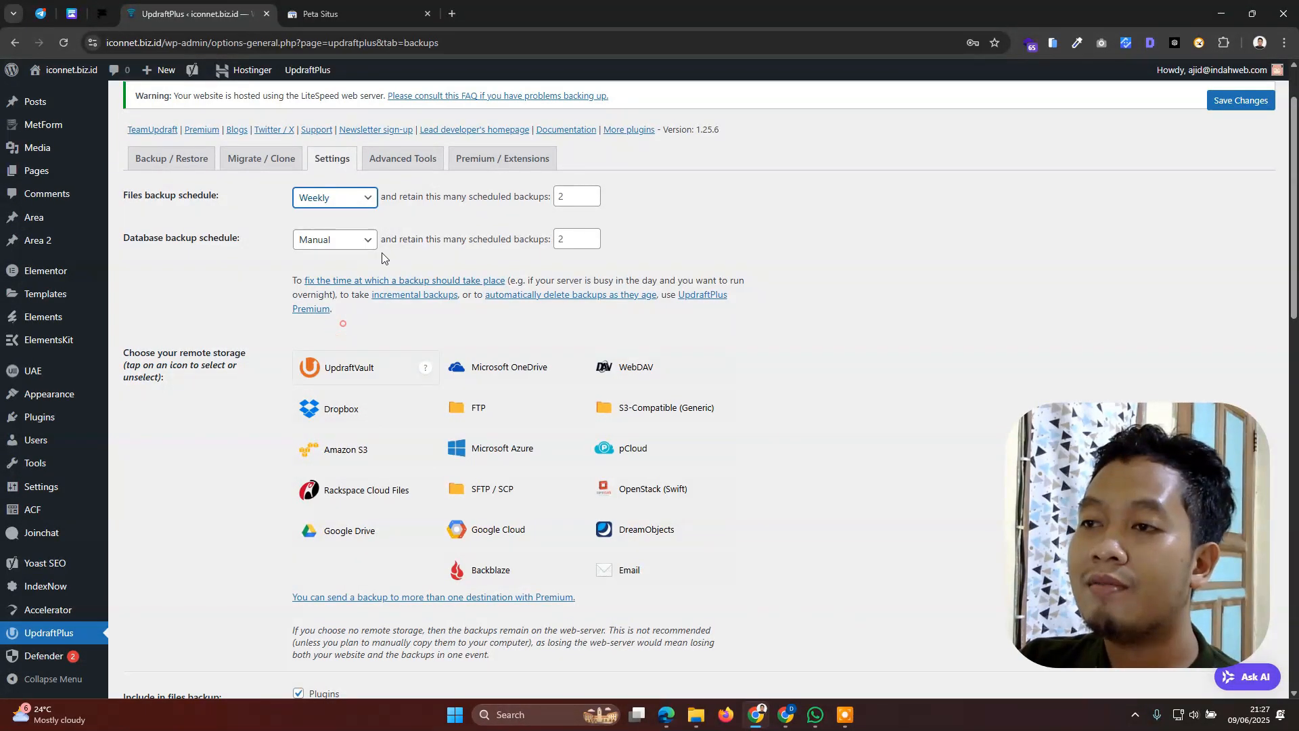
Look through the available files backup intervals and switch the files backup schedule back to Manual
click(363, 203)
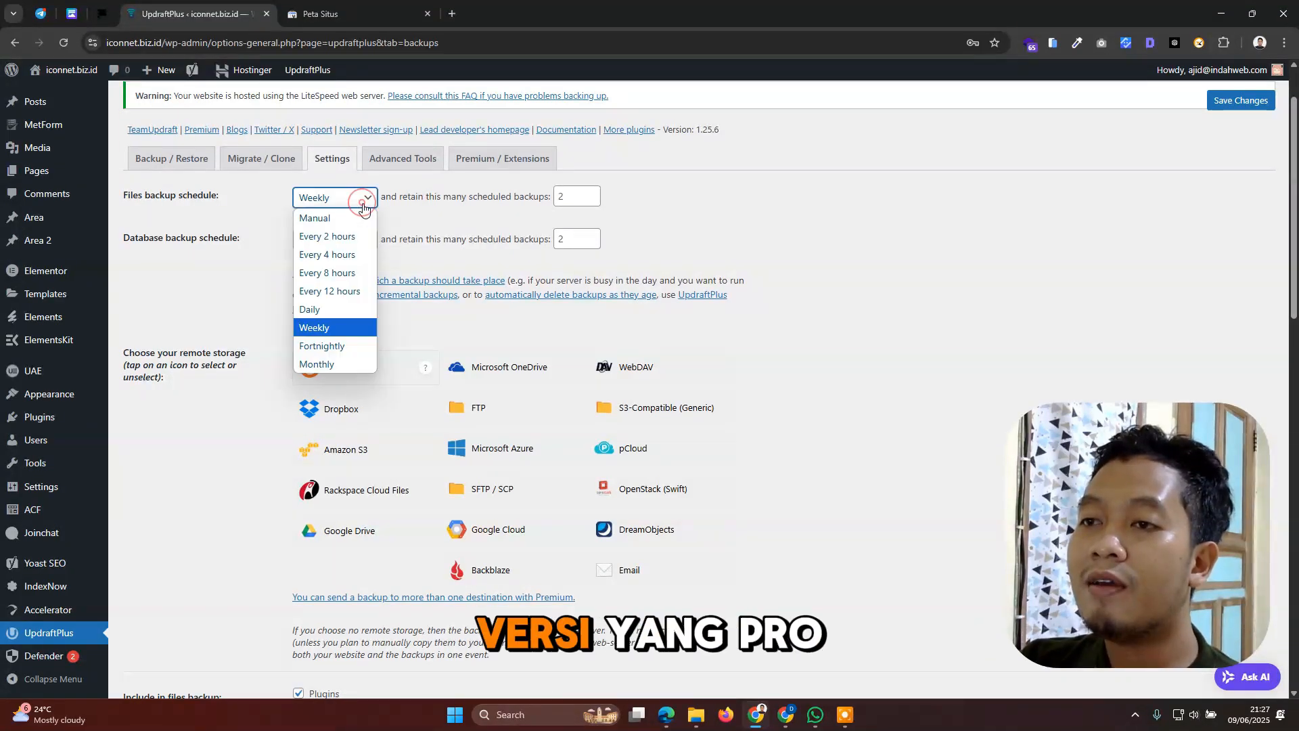
key(Up)
key(Up)
key(Up)
key(Up)
key(Up)
key(Up)
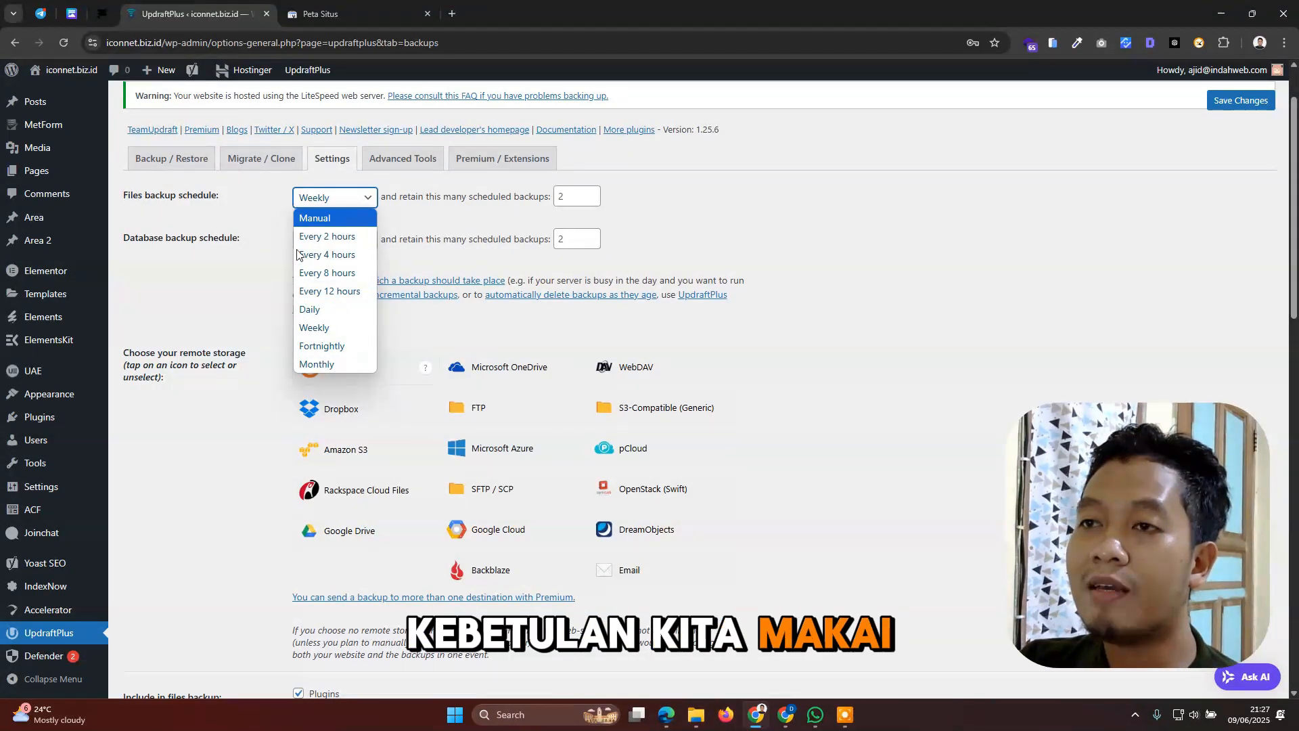
click(248, 291)
click(319, 203)
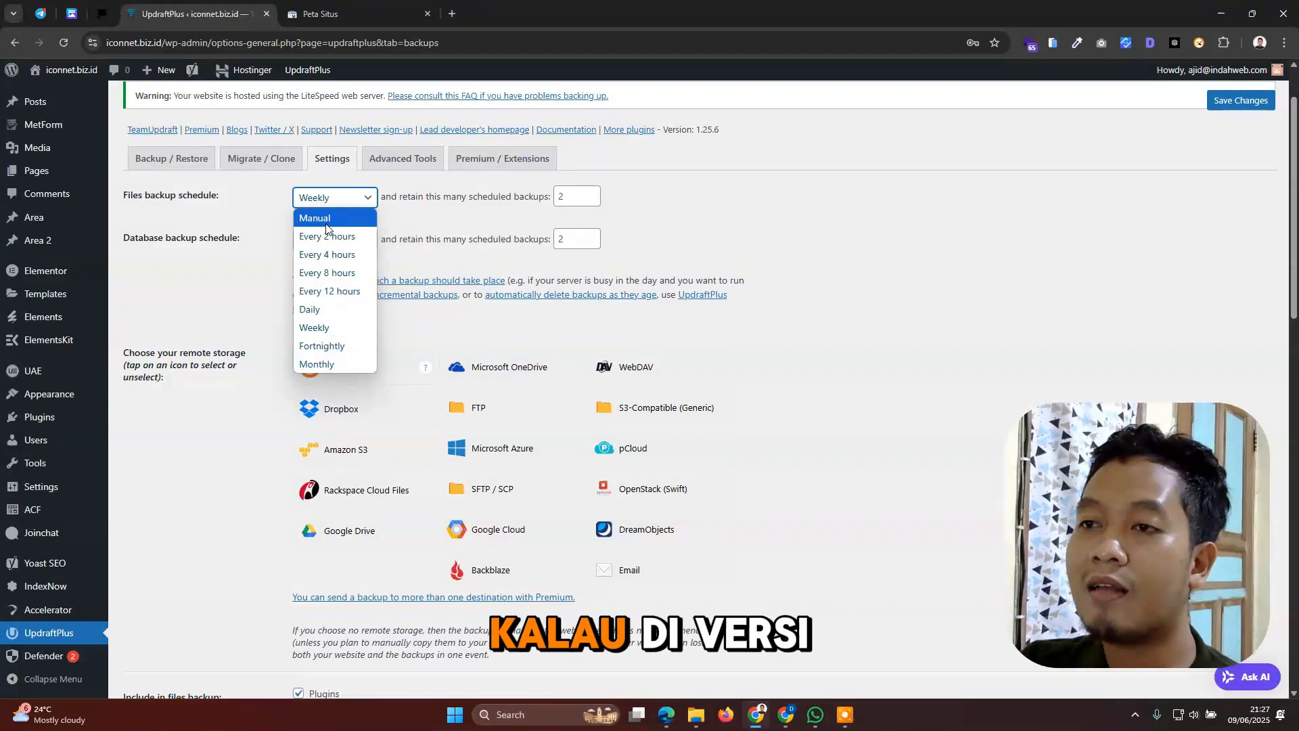
click(327, 226)
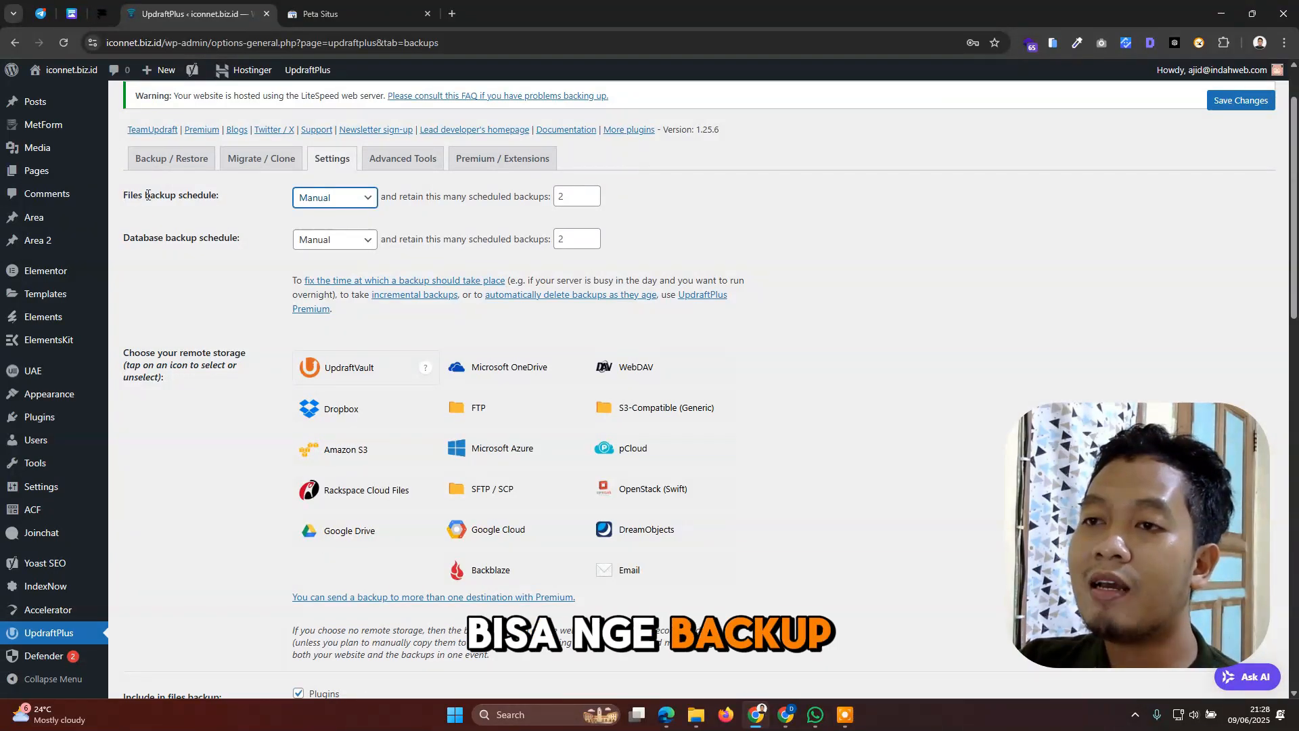
Set both the files backup schedule and the database backup schedule to Weekly
click(314, 198)
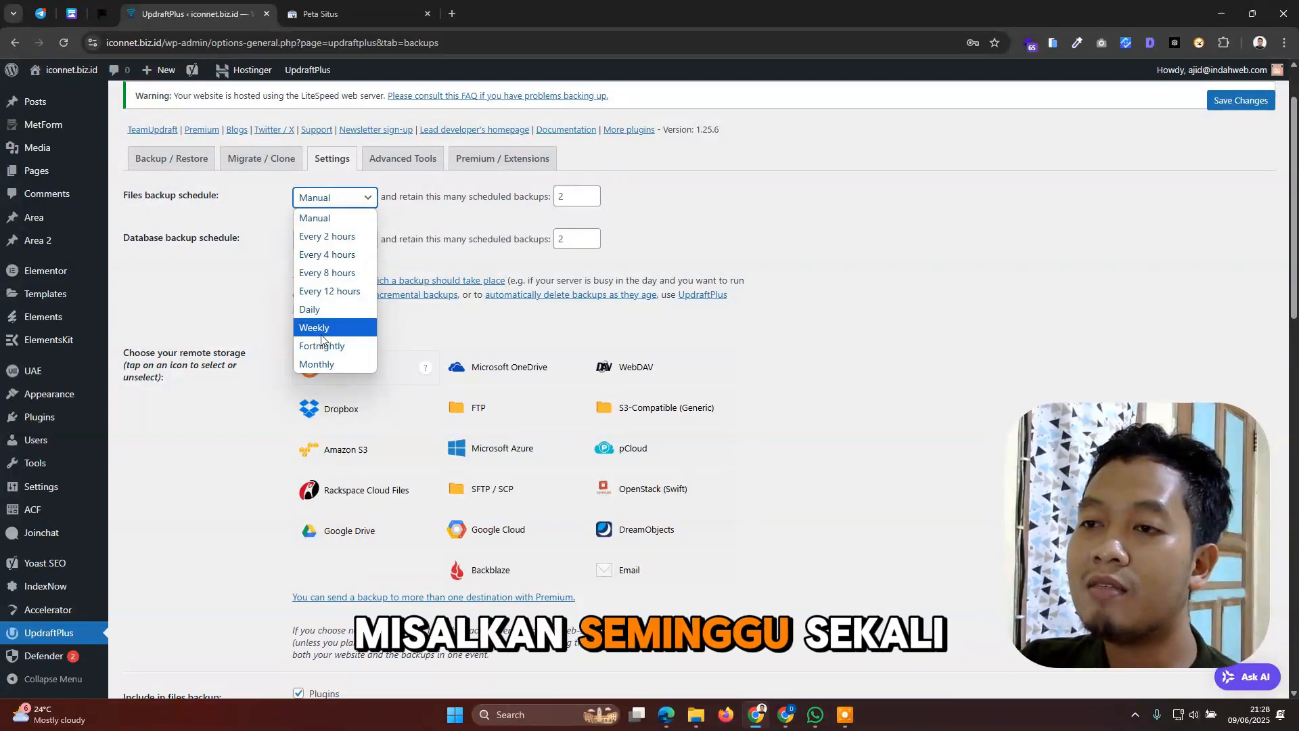
click(321, 332)
click(336, 241)
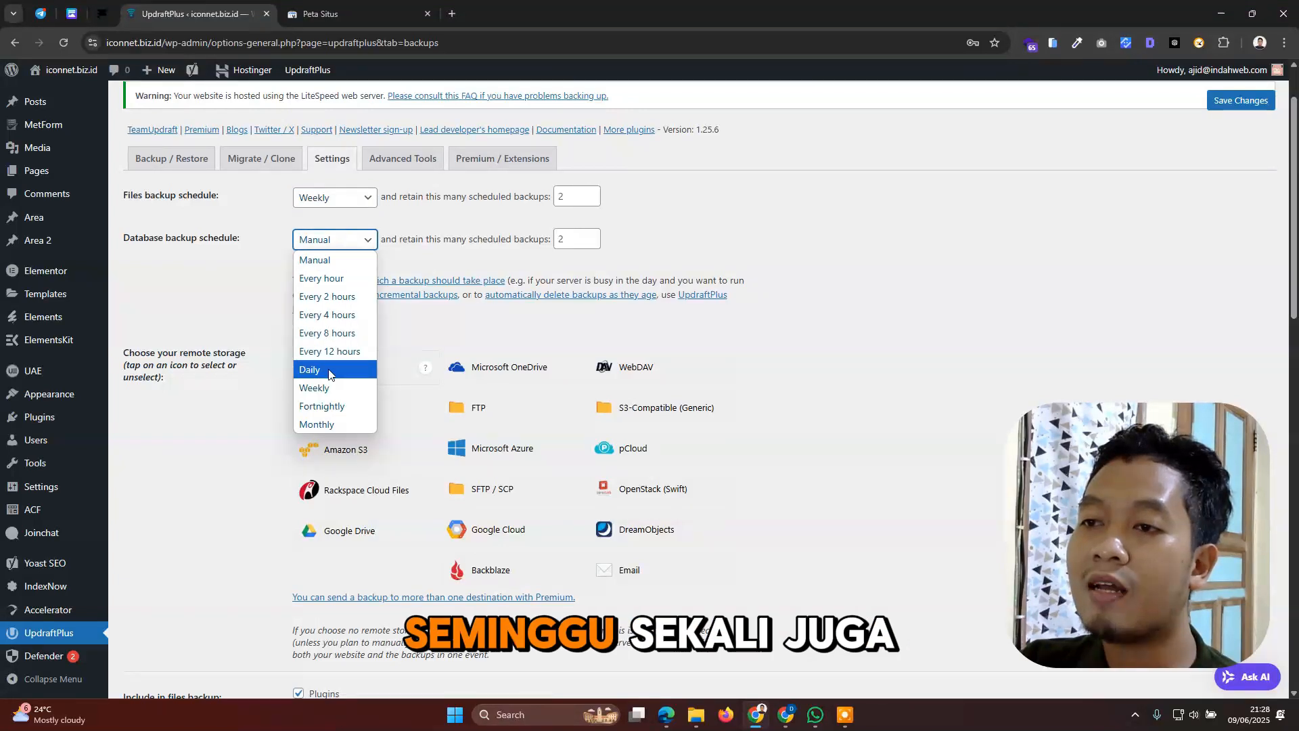
click(338, 386)
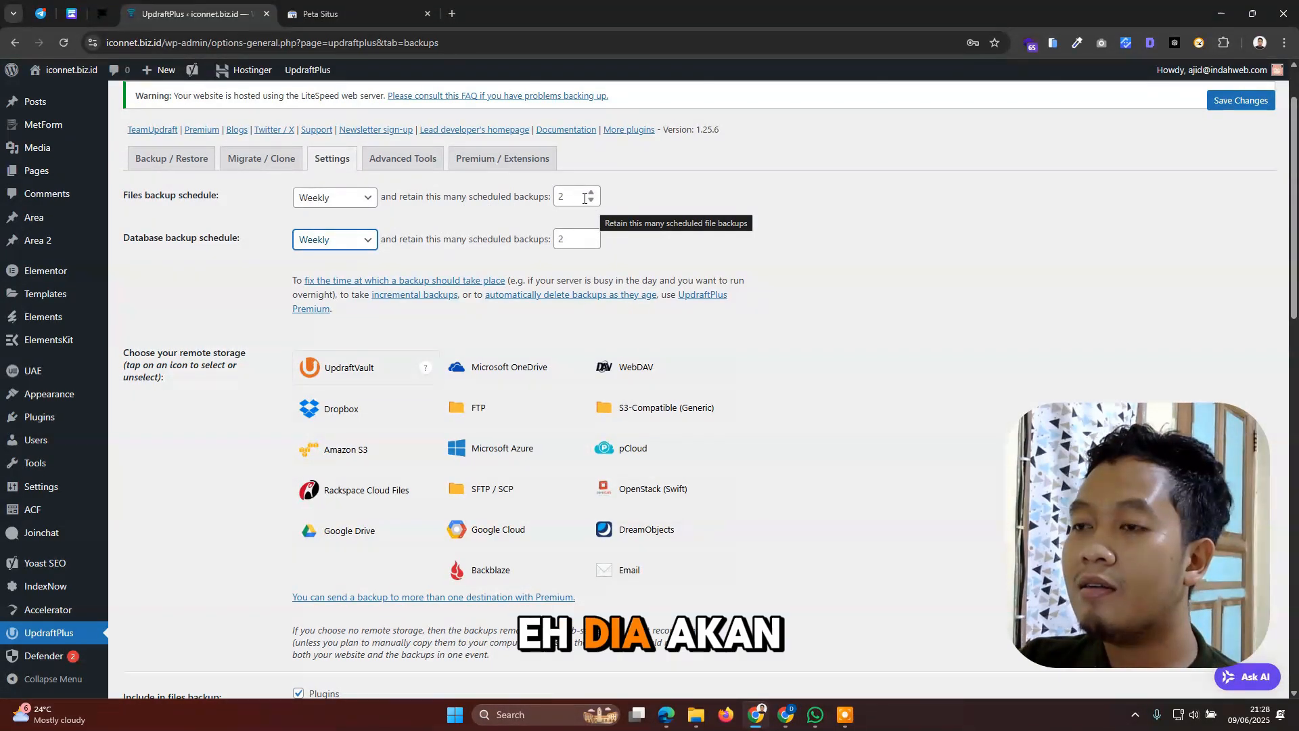
drag(575, 197, 543, 198)
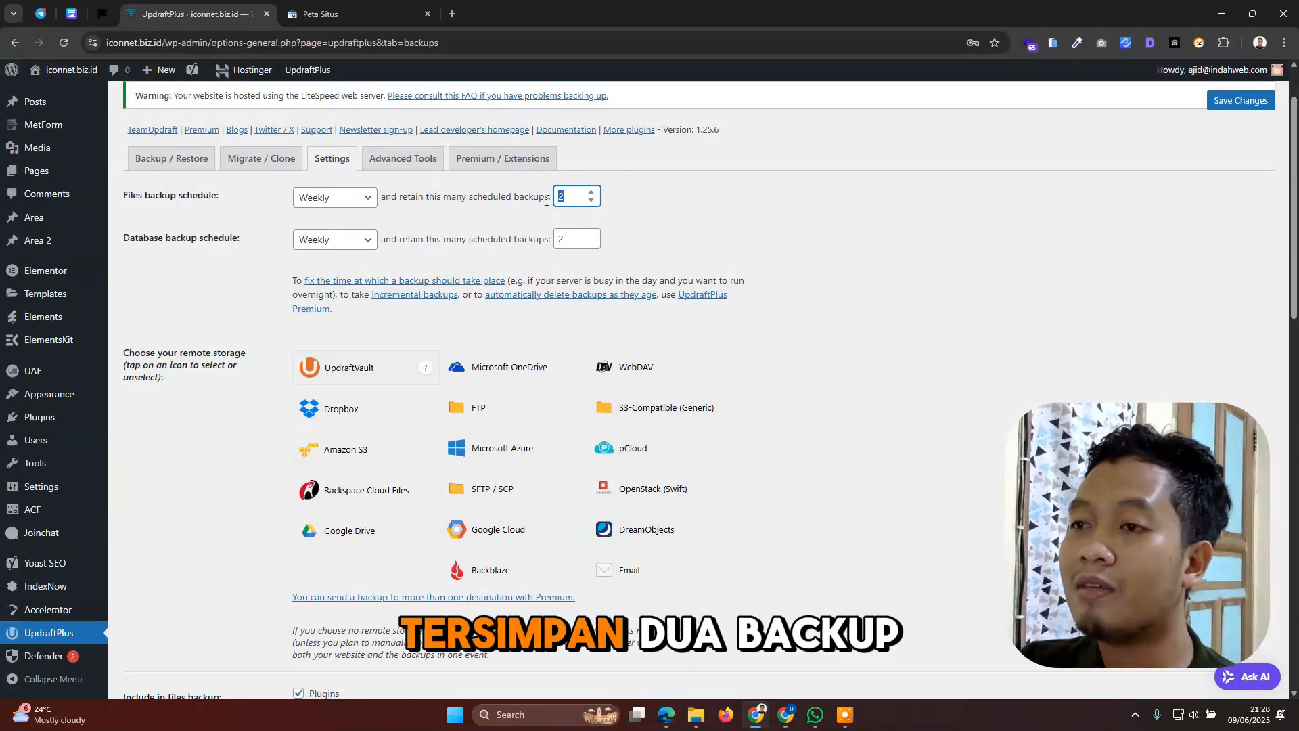
click(572, 196)
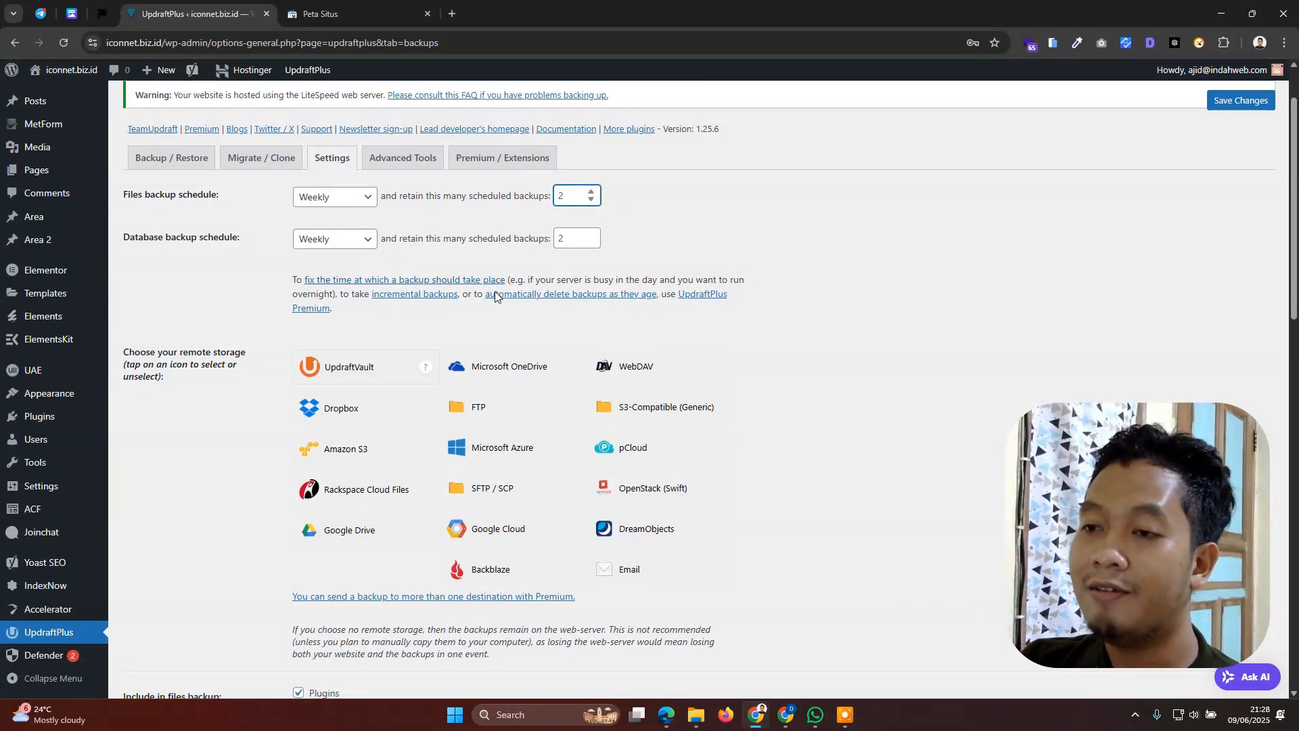
Try Google Drive and Microsoft OneDrive in turn as the remote storage and check the options each one offers
scroll(498, 292, down, 4)
scroll(419, 267, up, 2)
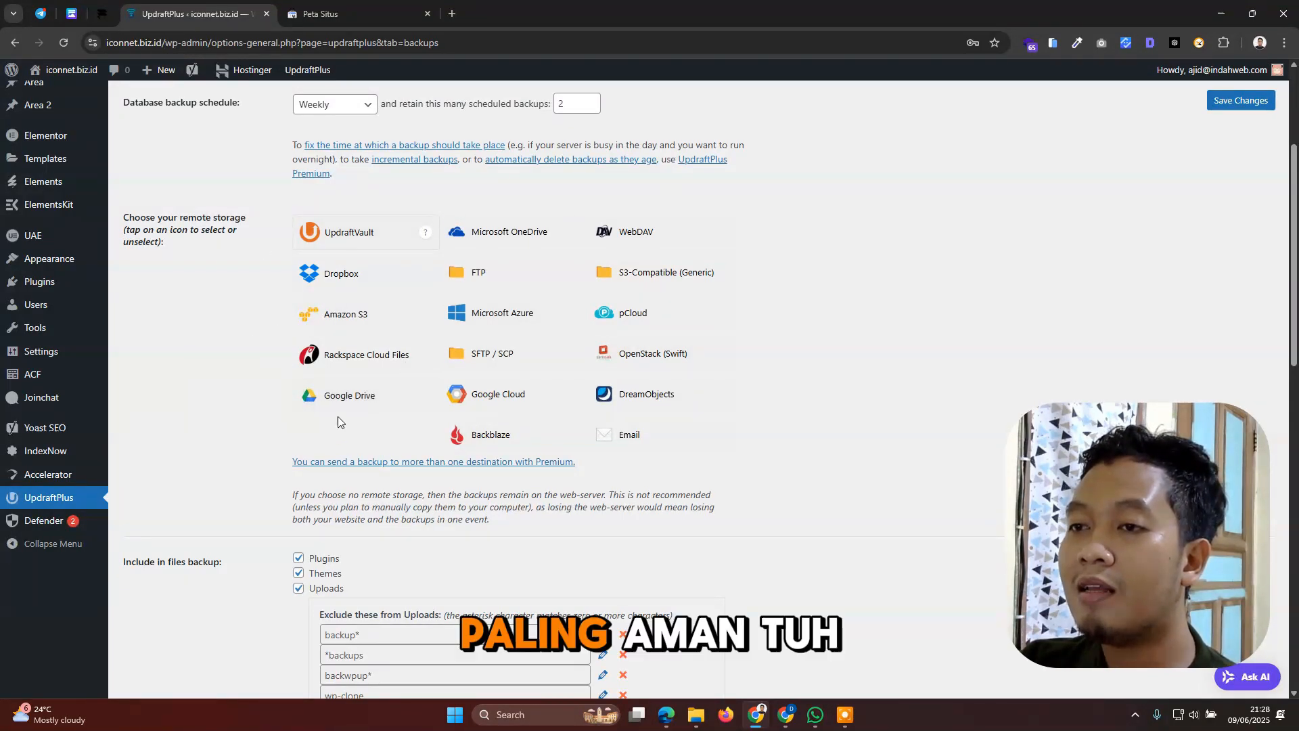
click(324, 406)
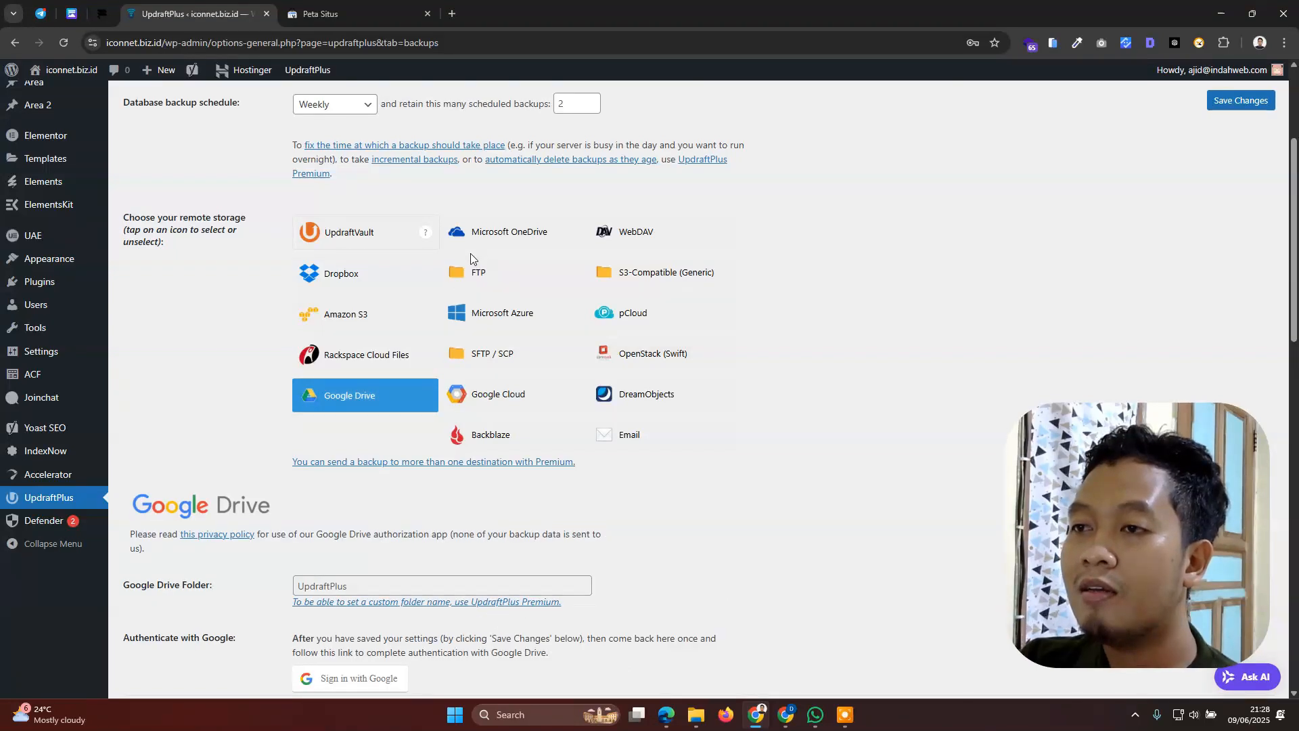
click(526, 231)
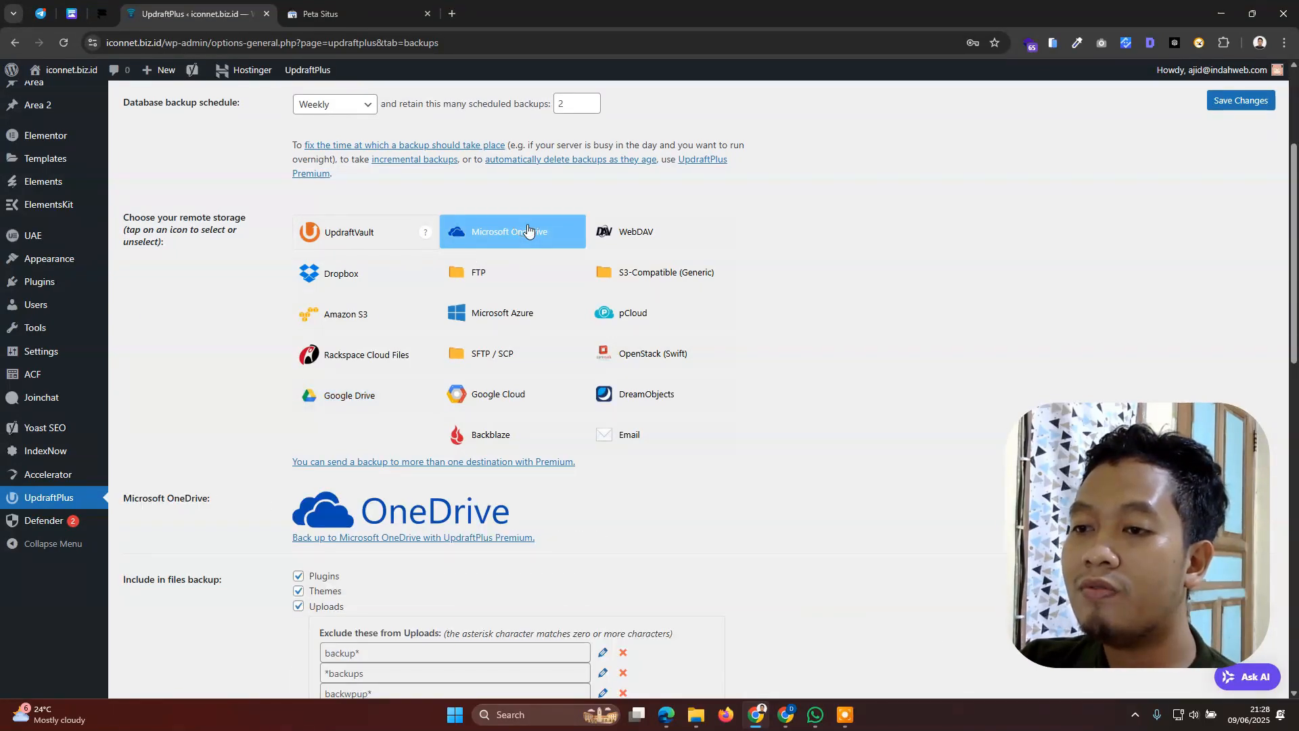
scroll(527, 230, down, 5)
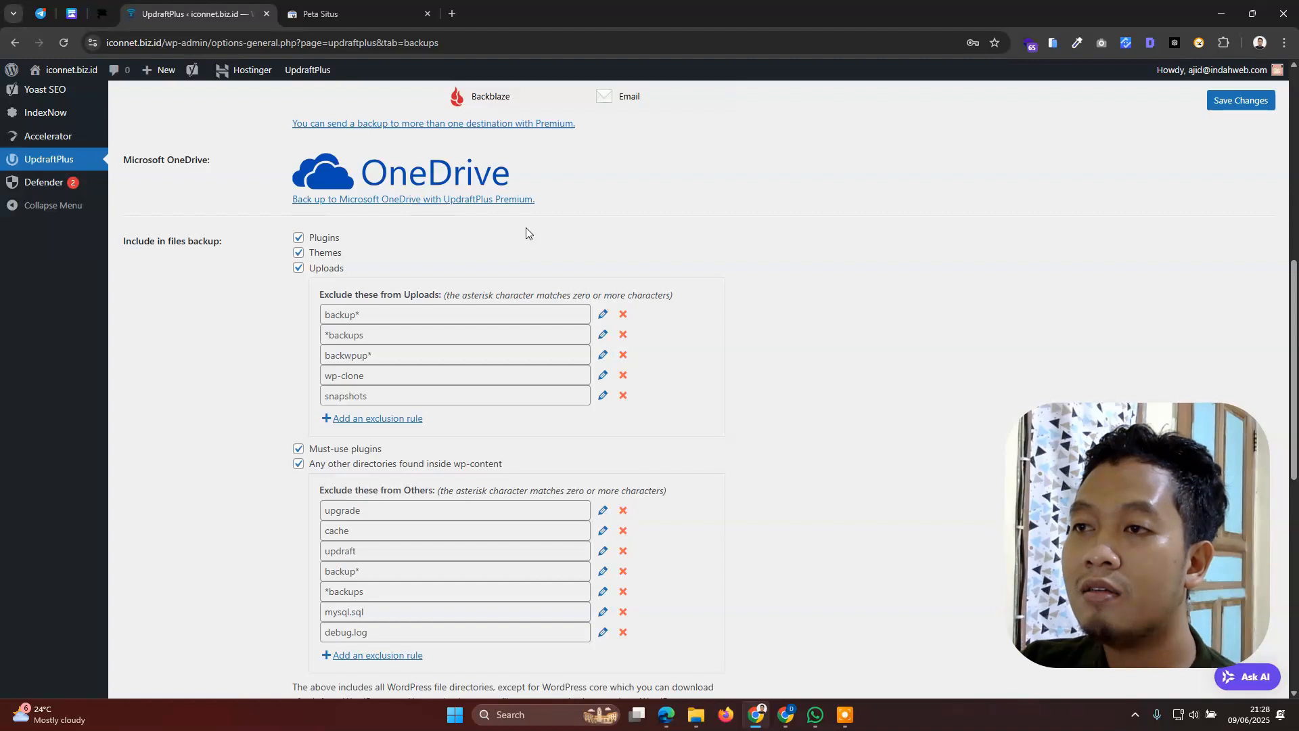
scroll(526, 227, up, 2)
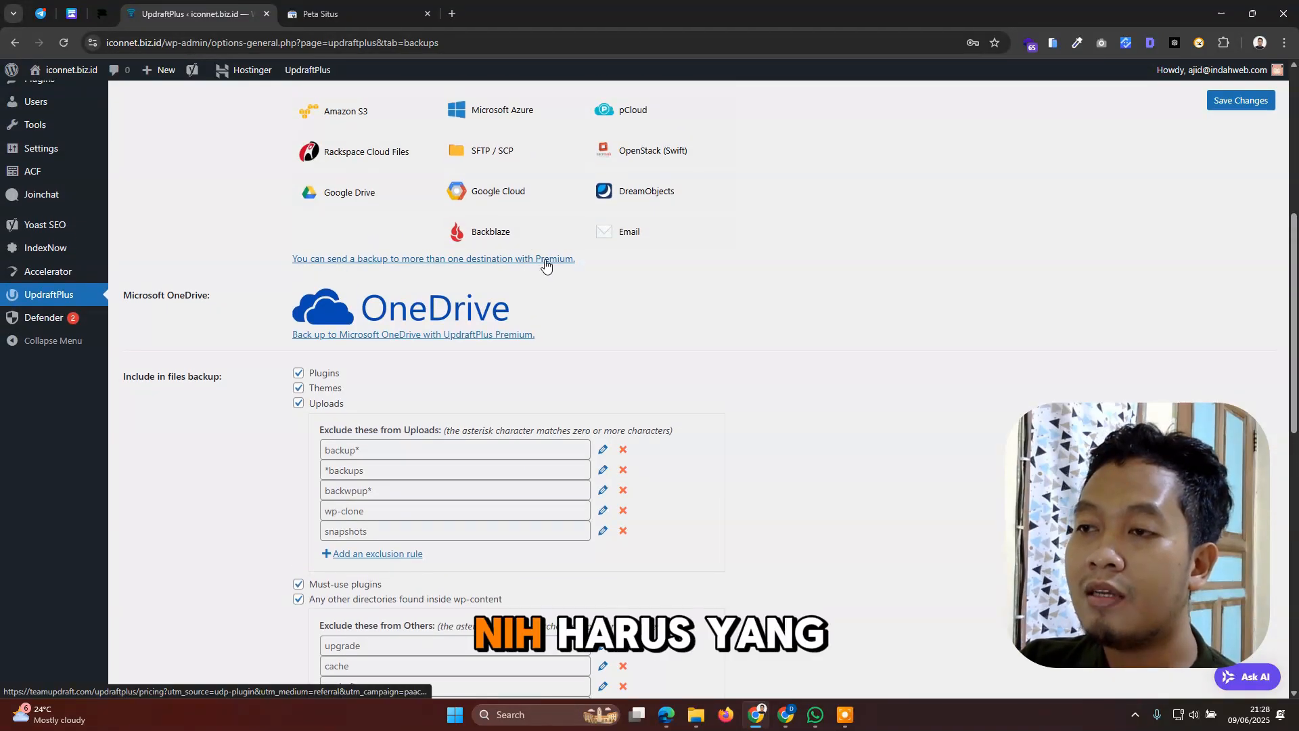
scroll(550, 274, up, 1)
scroll(550, 273, up, 3)
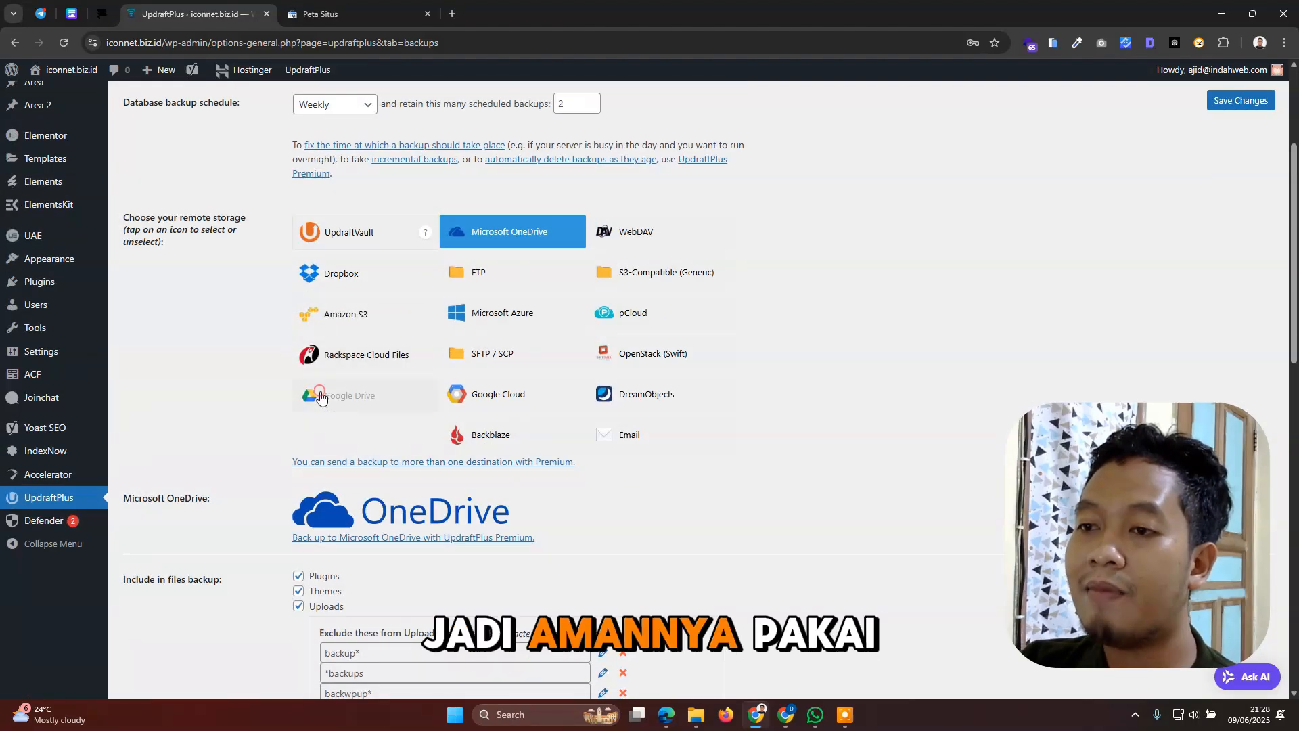
Select Google Drive as the remote storage for backups and check its Google Drive folder setting
click(362, 397)
scroll(403, 405, down, 2)
scroll(402, 405, up, 1)
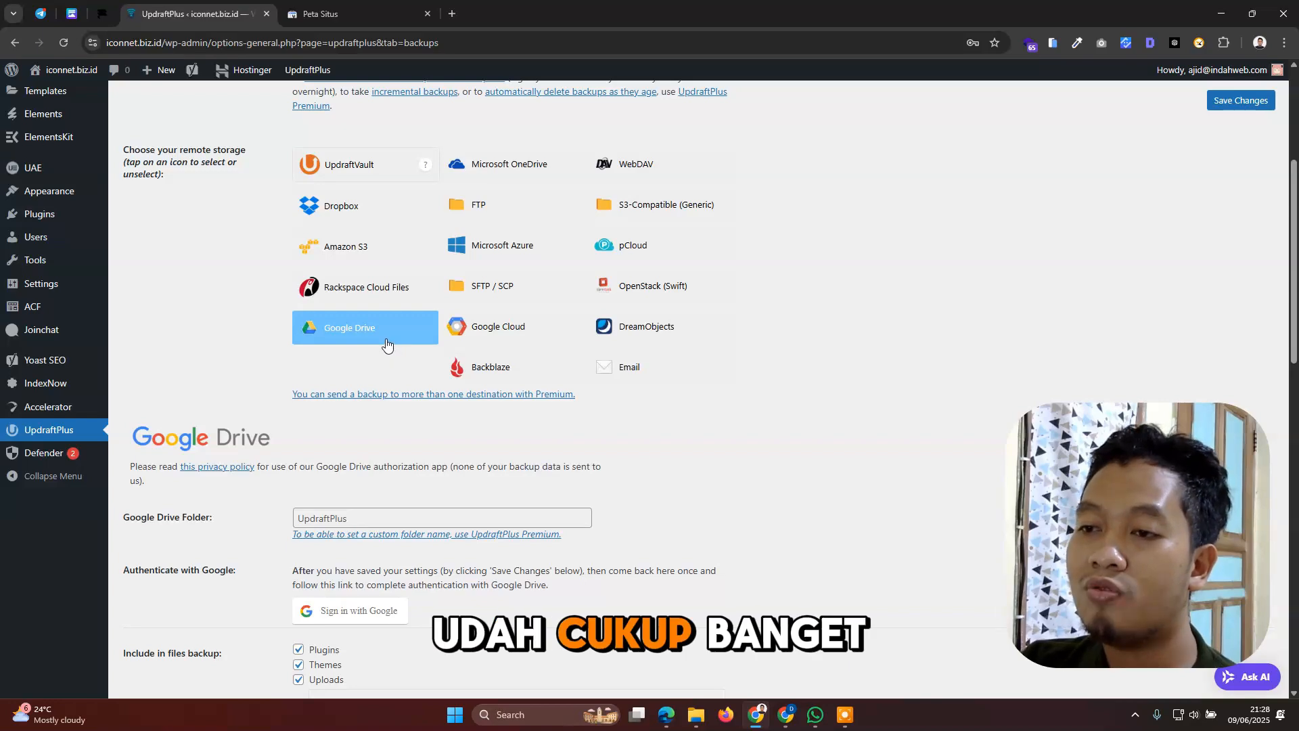
scroll(389, 342, down, 3)
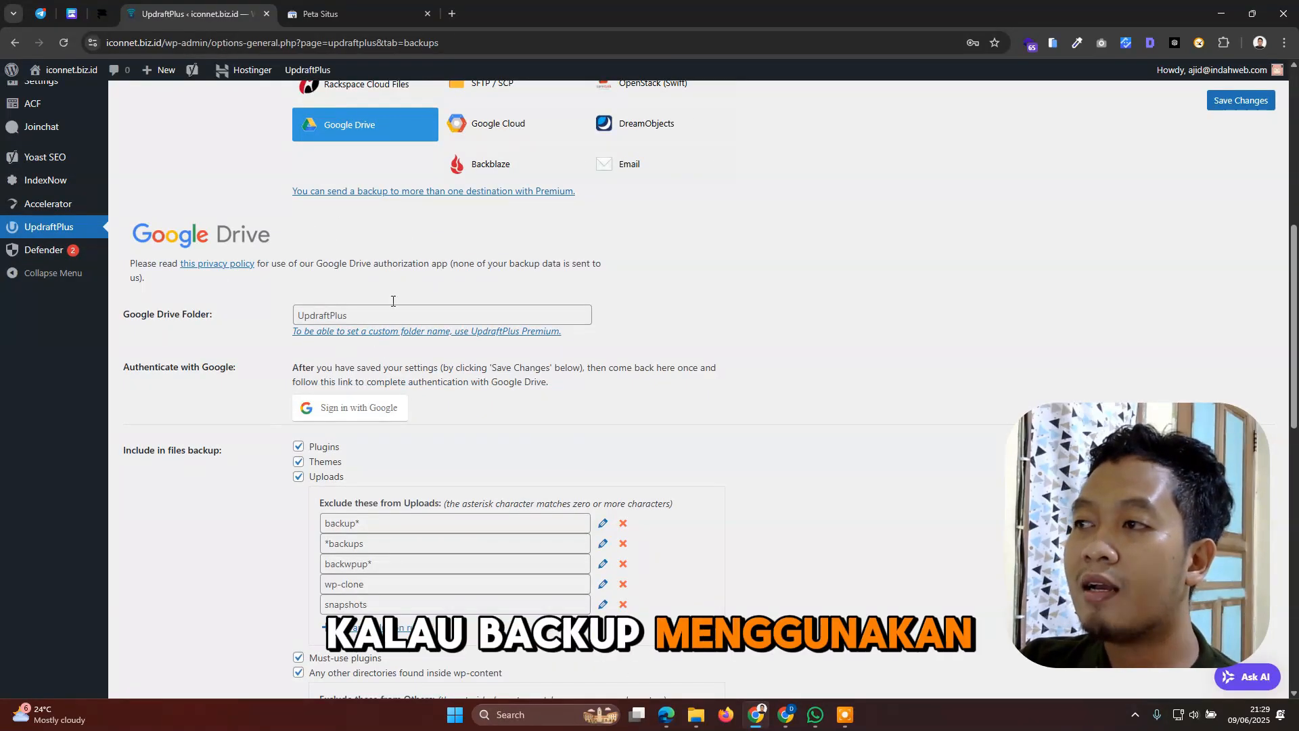
double_click(317, 312)
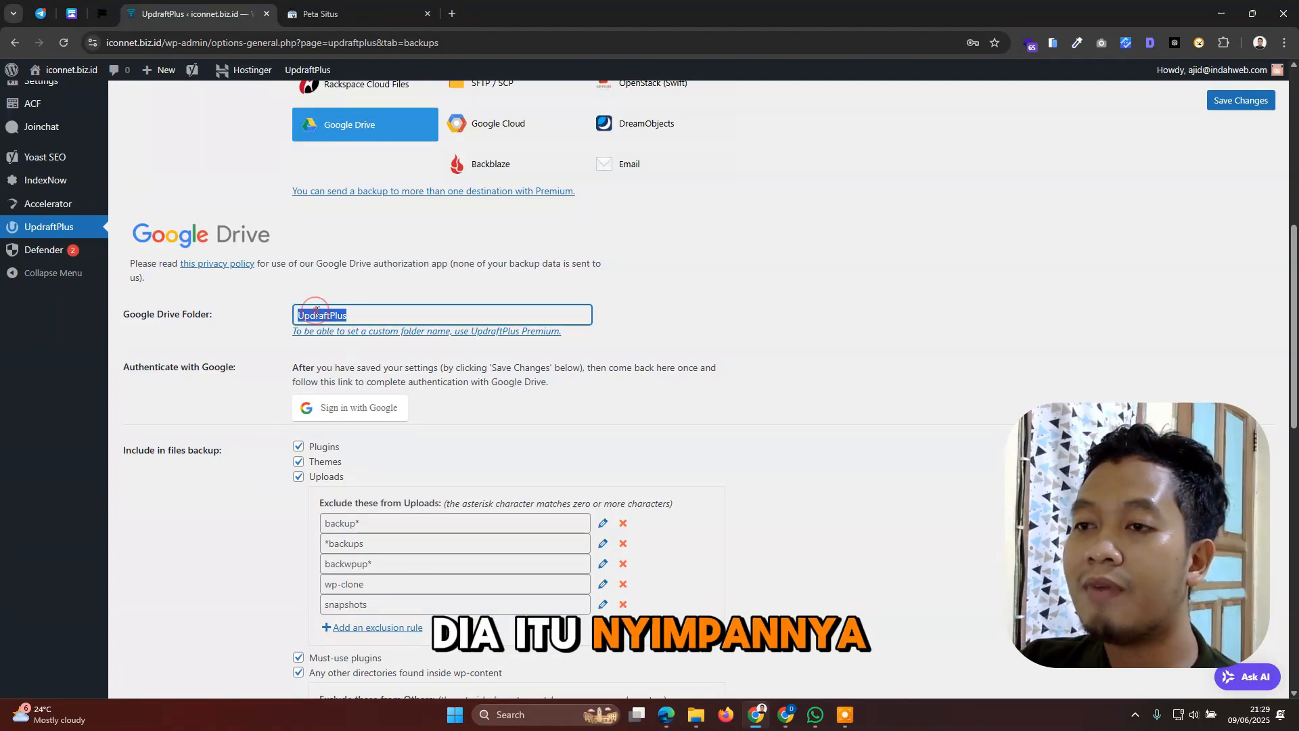
click(352, 311)
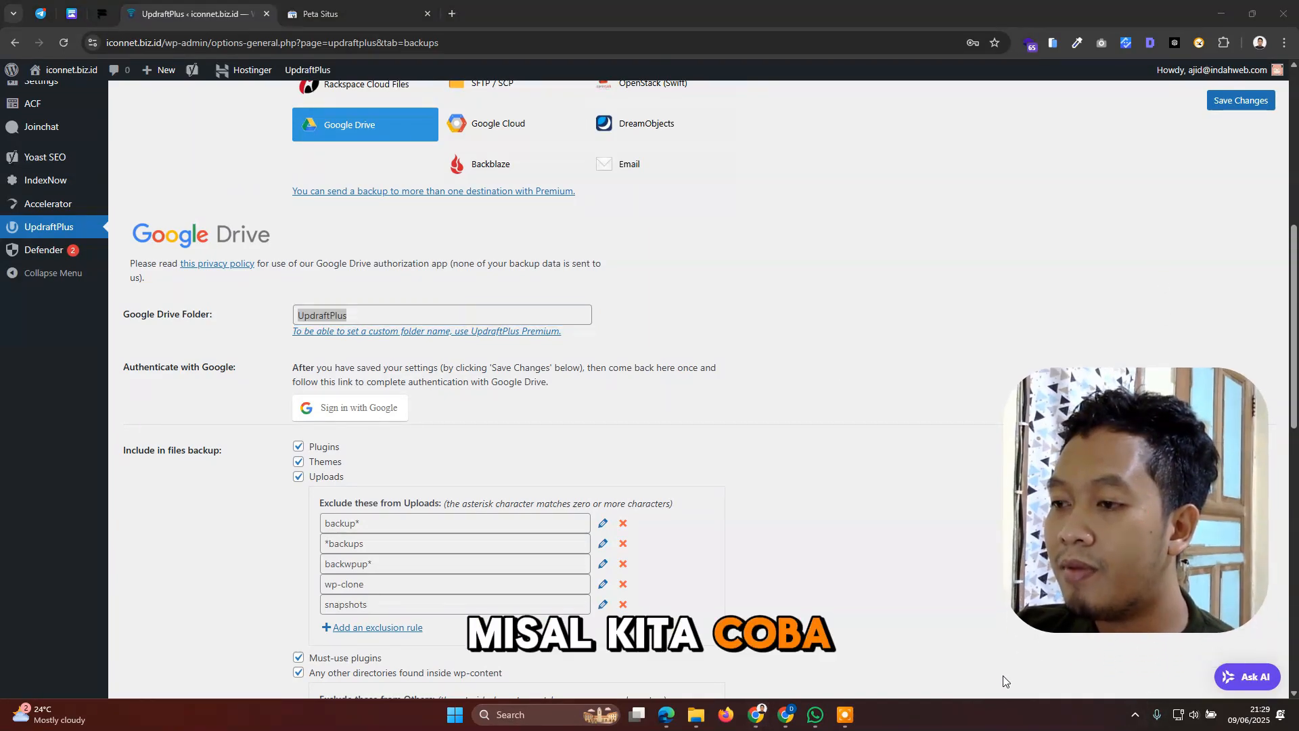
click(845, 714)
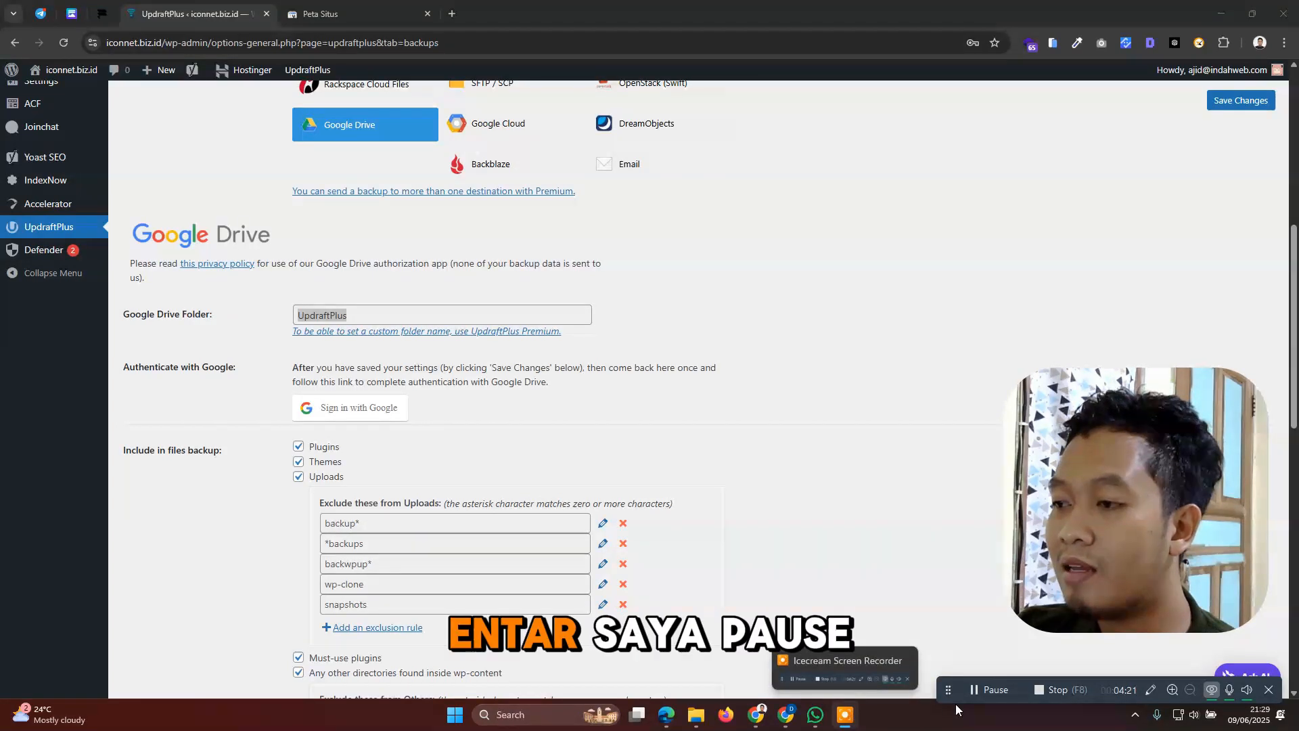
click(988, 690)
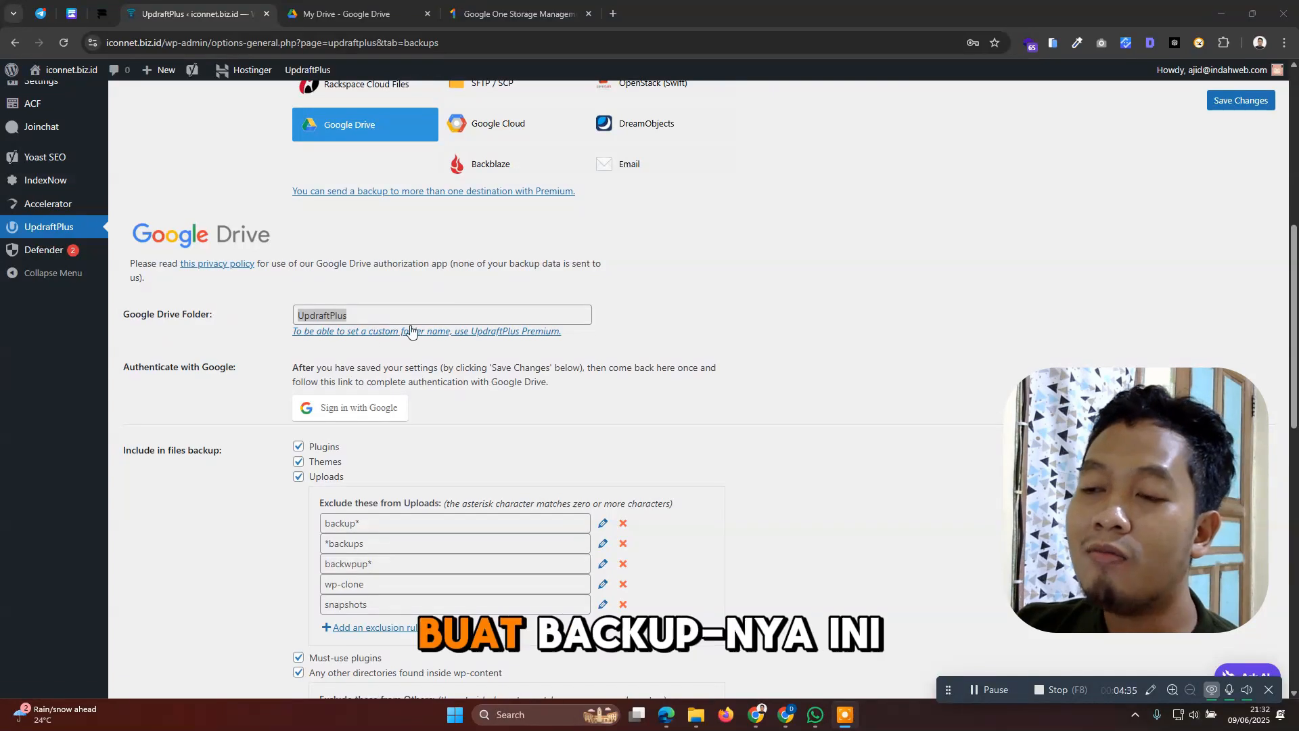
Review the files backup inclusions and exclusion rules, then save the UpdraftPlus settings with Google Drive as remote storage
scroll(347, 324, down, 3)
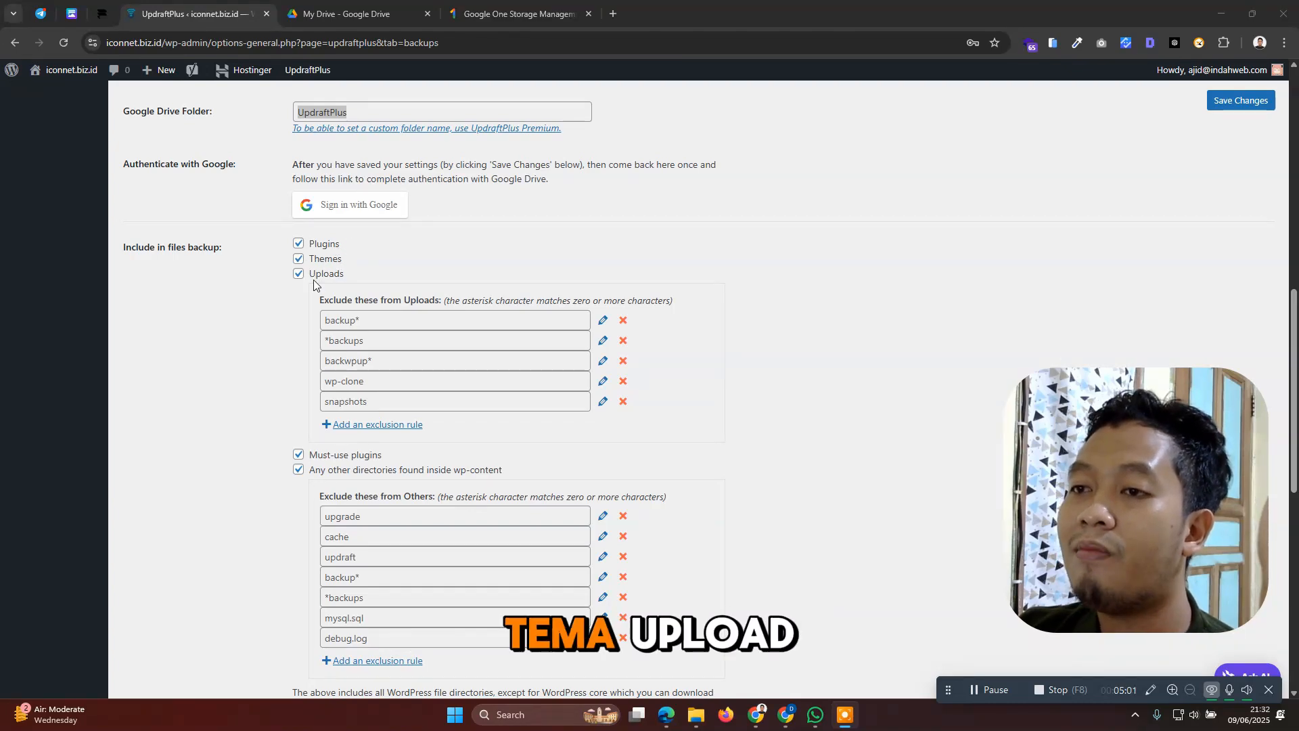
scroll(353, 300, down, 9)
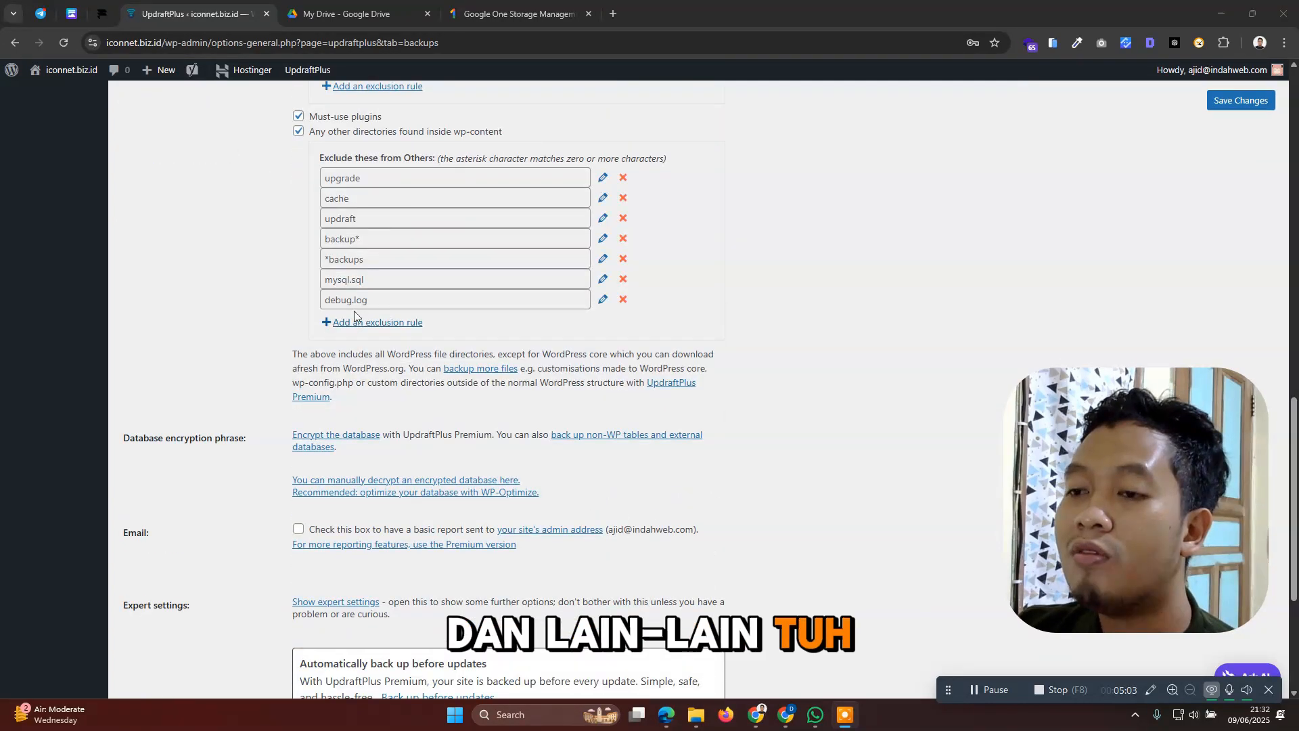
scroll(352, 298, up, 12)
scroll(340, 262, down, 4)
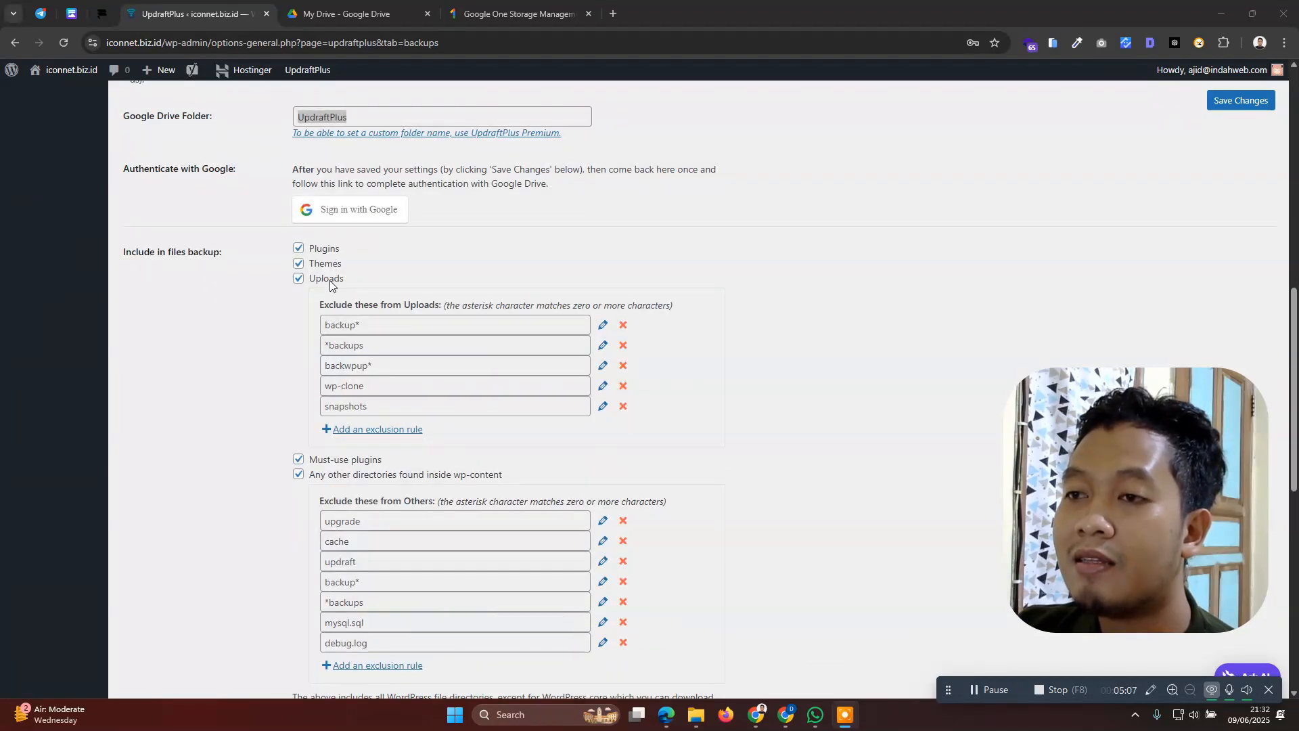
scroll(305, 330, down, 3)
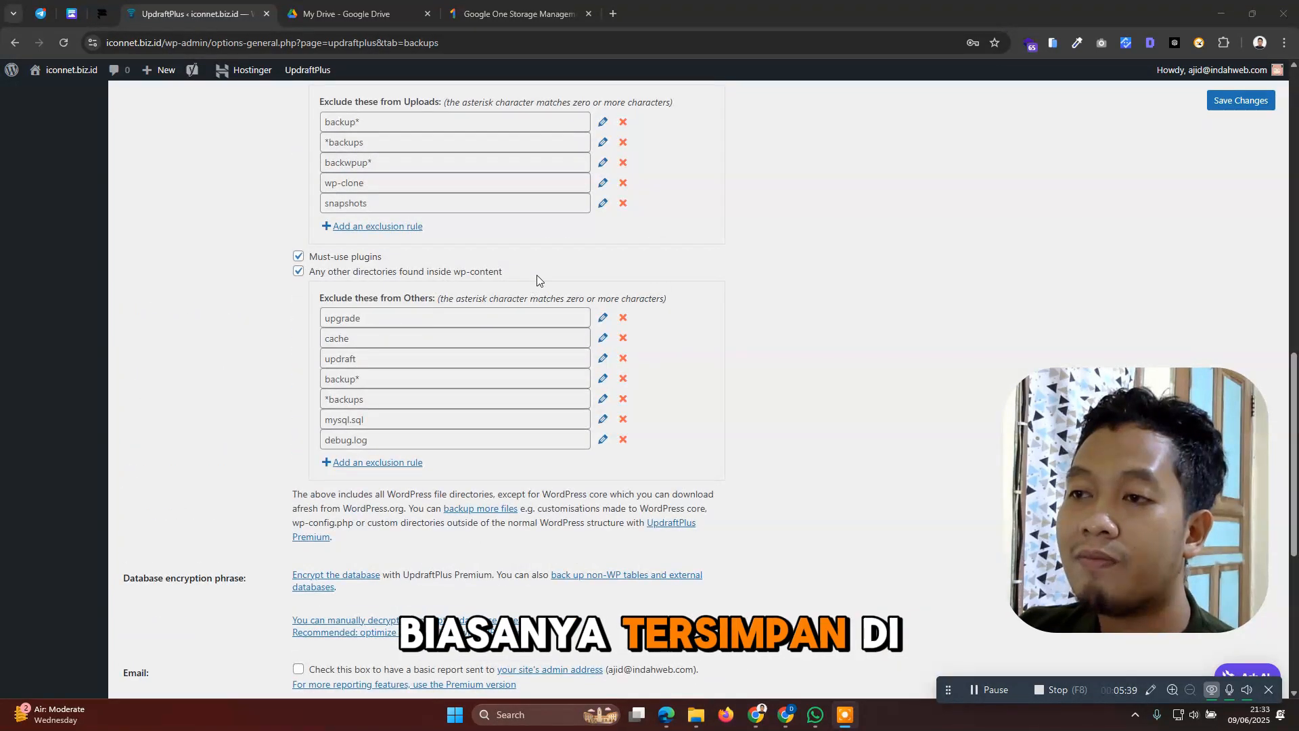
scroll(487, 271, down, 6)
scroll(481, 308, up, 2)
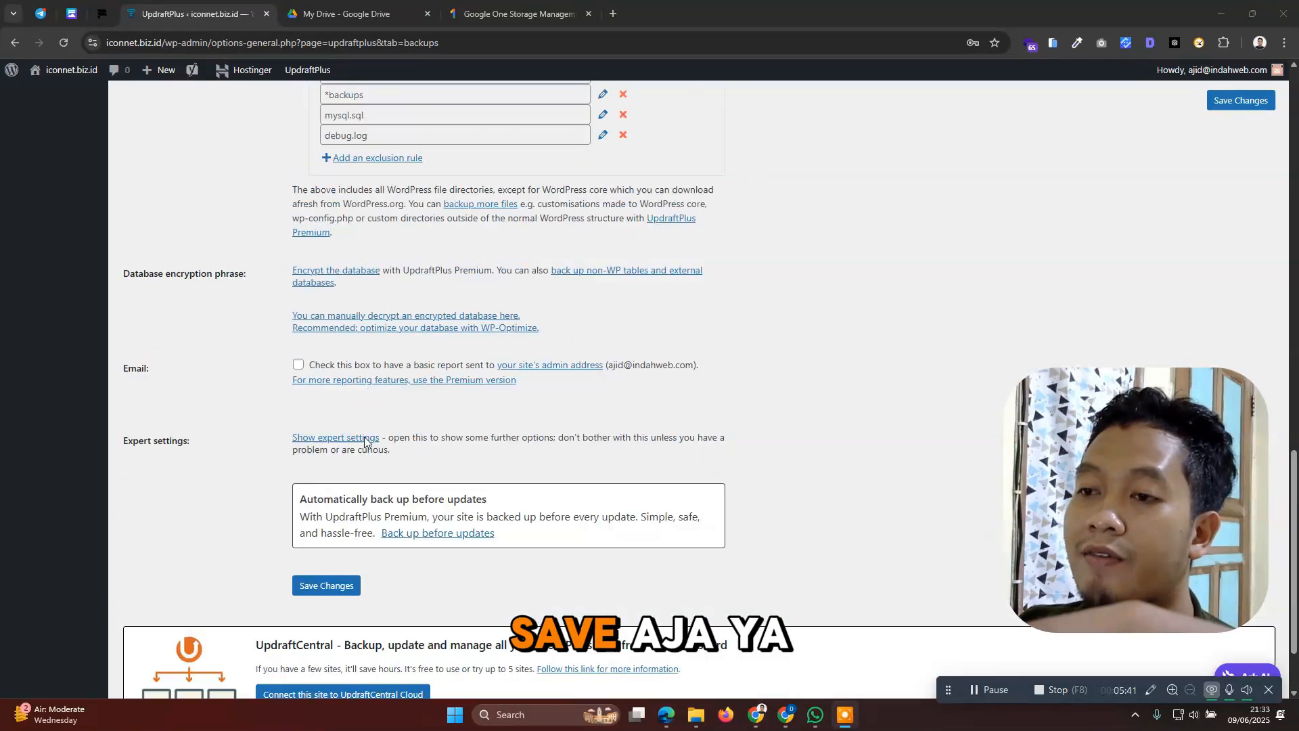
scroll(325, 435, down, 2)
click(327, 485)
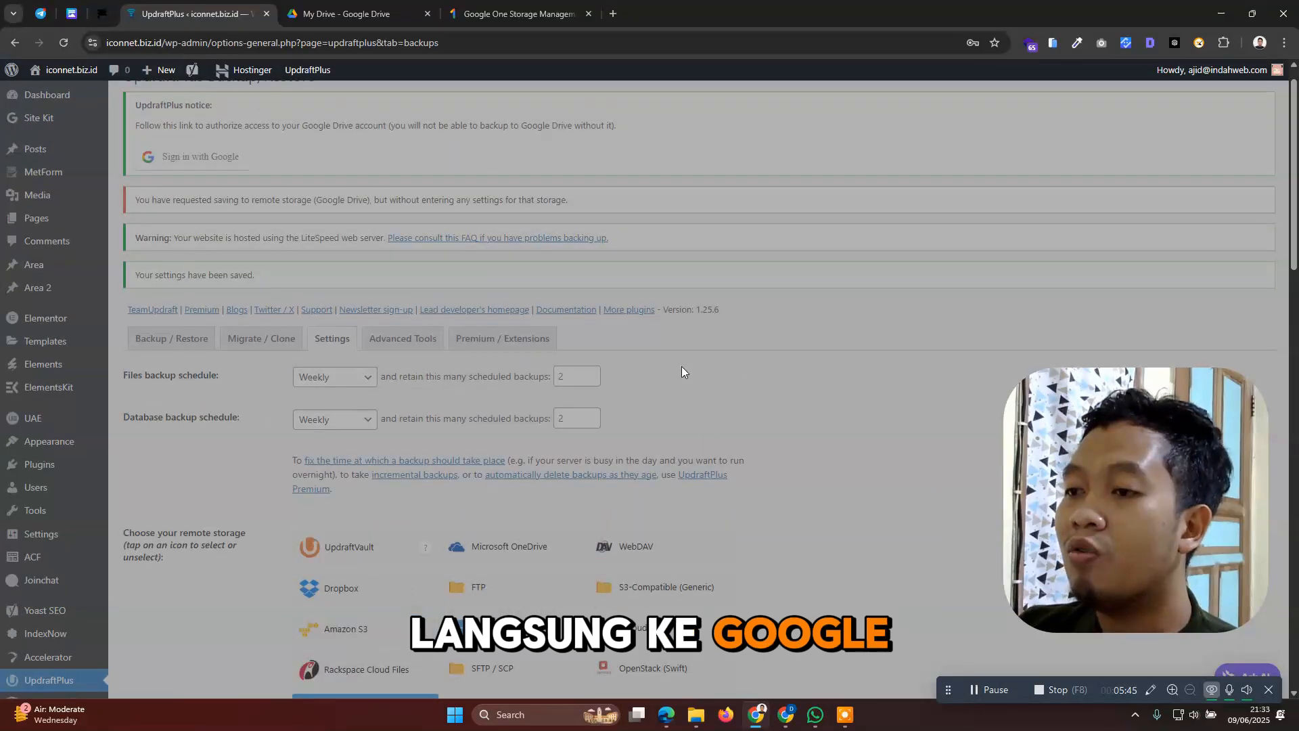
Authorize UpdraftPlus for Google Drive with the Jobfinder indonesia Google account and complete the setup back on the site
click(654, 395)
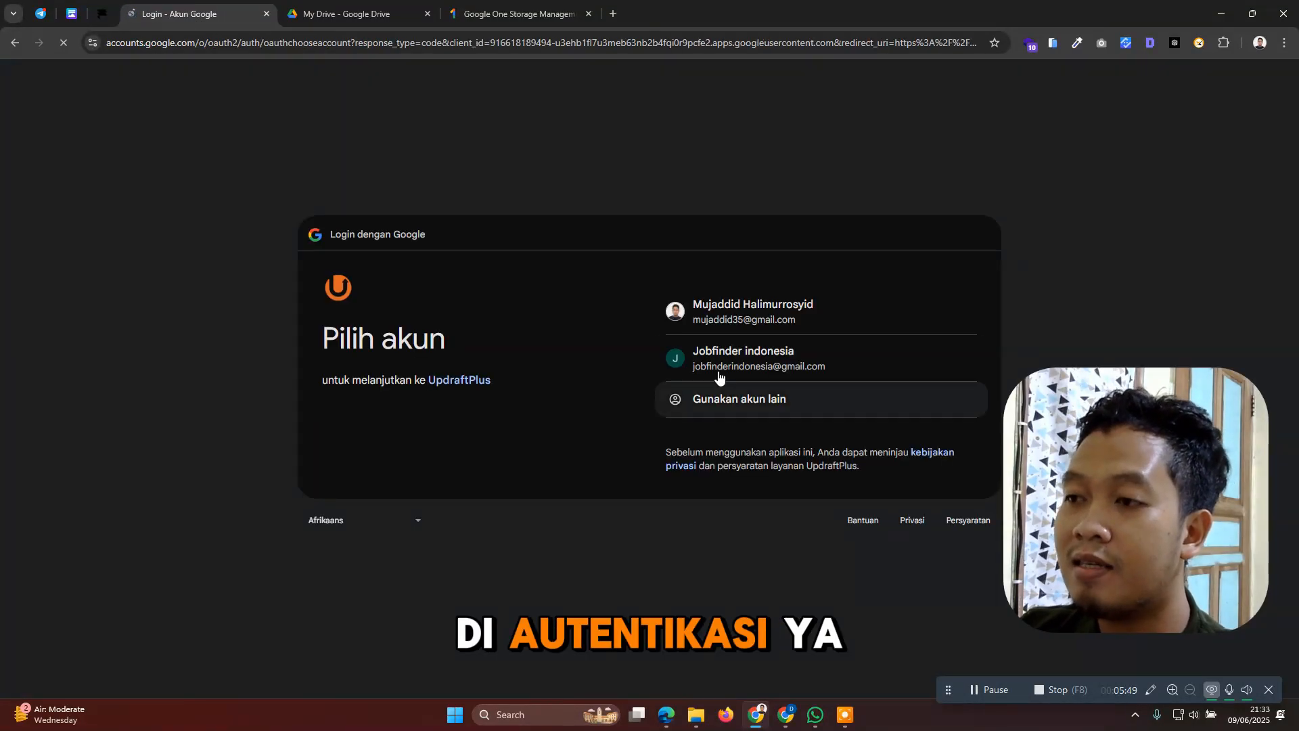
click(720, 370)
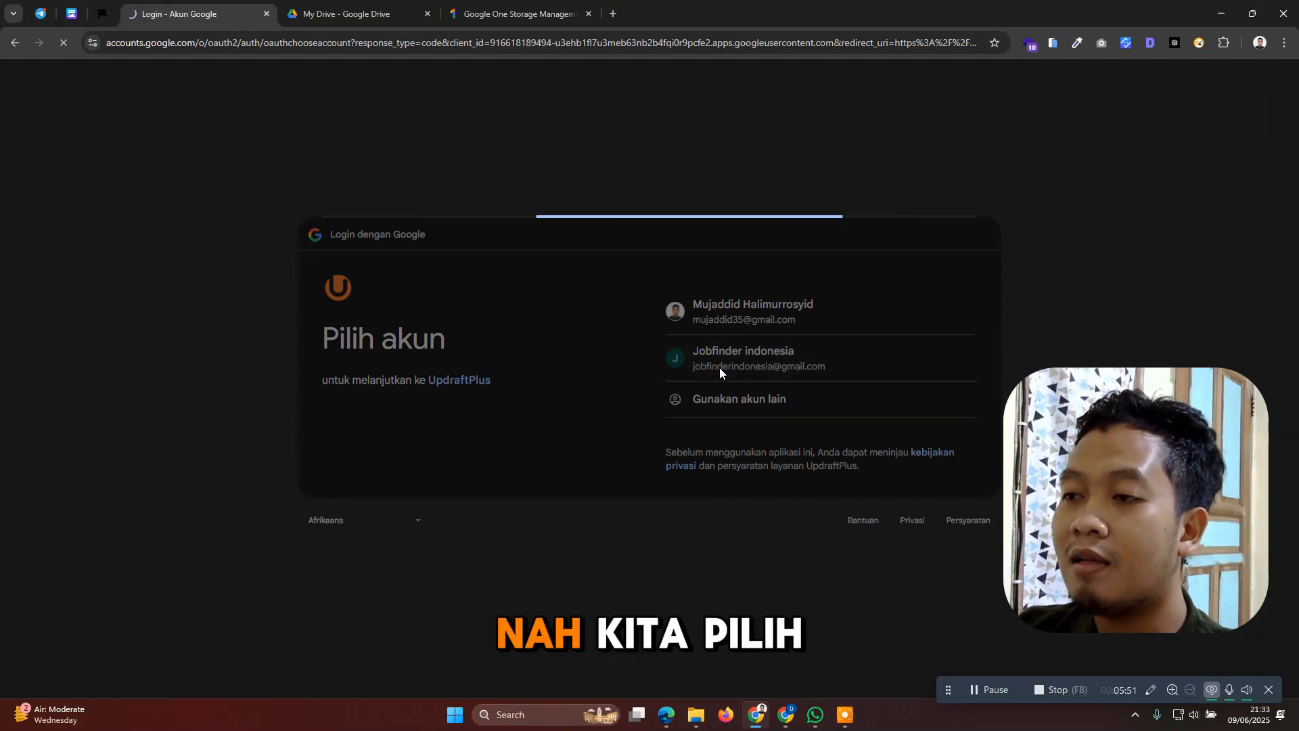
click(863, 459)
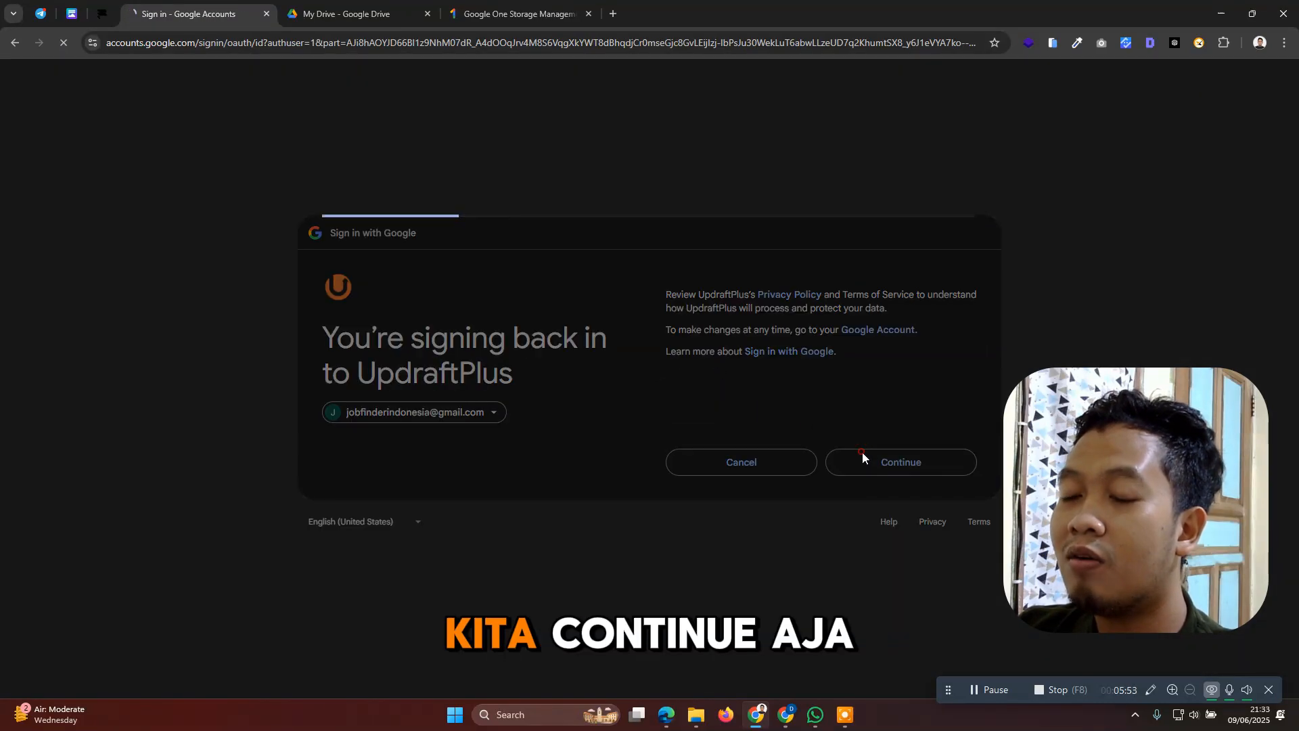
click(852, 528)
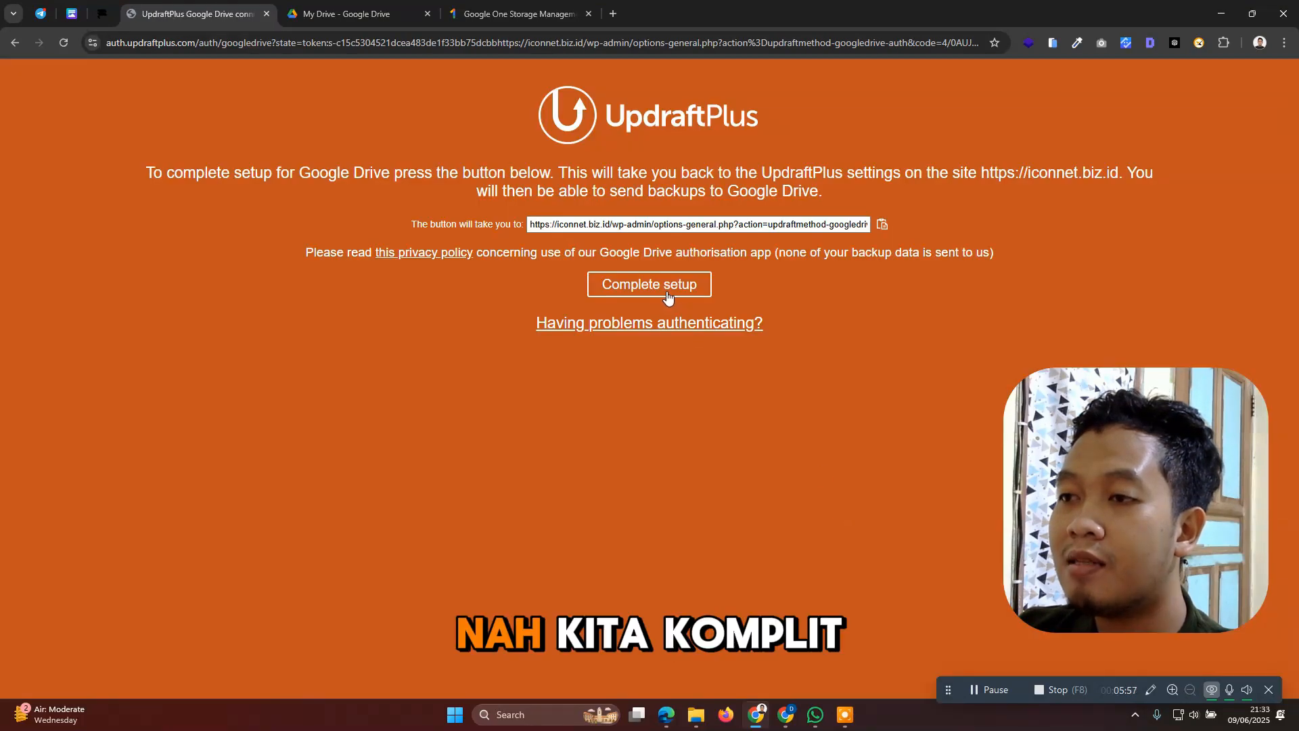
click(667, 296)
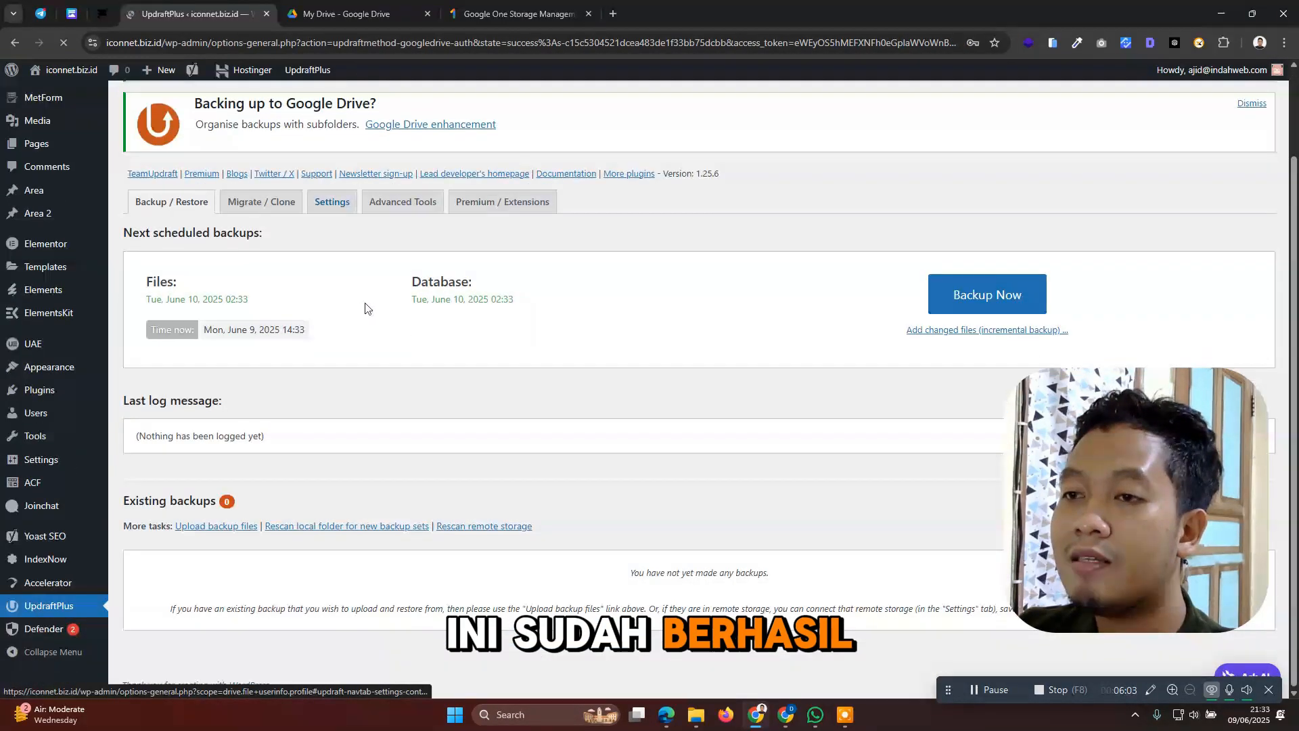
Check the saved backup settings and the next scheduled file and database backup times
click(333, 203)
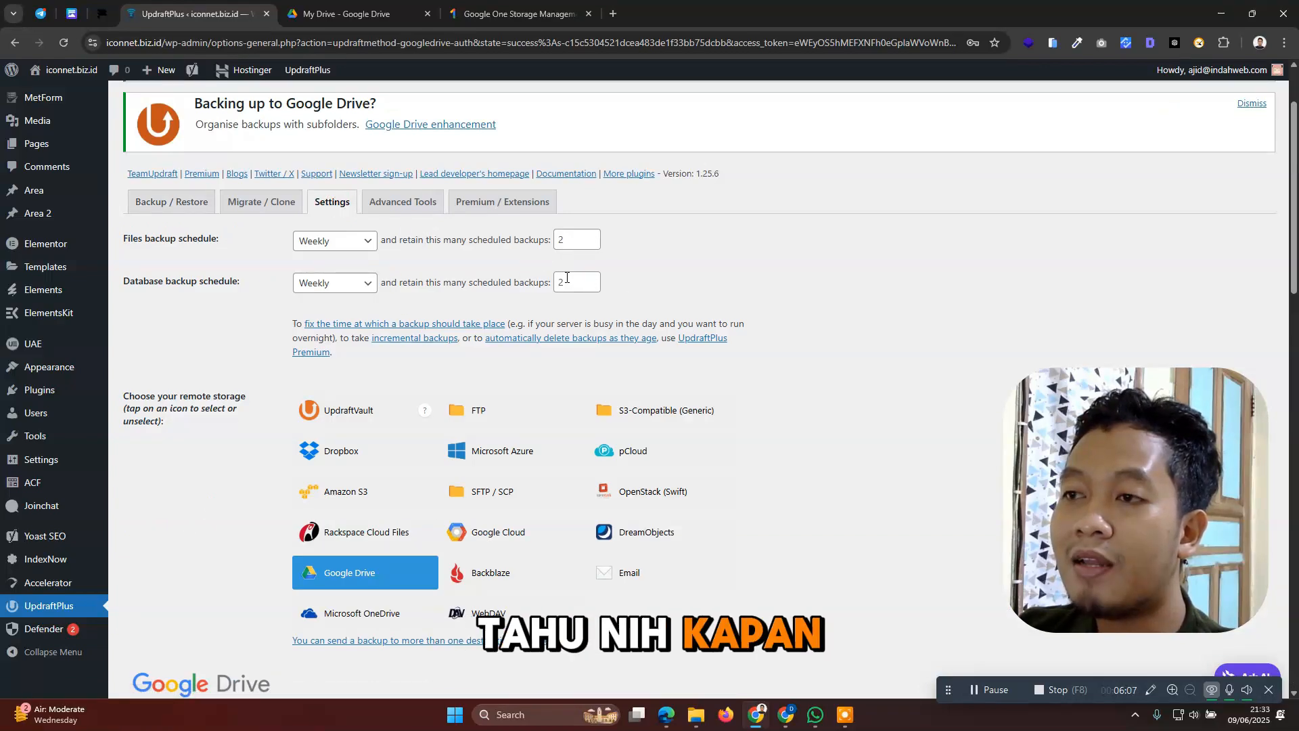
click(200, 203)
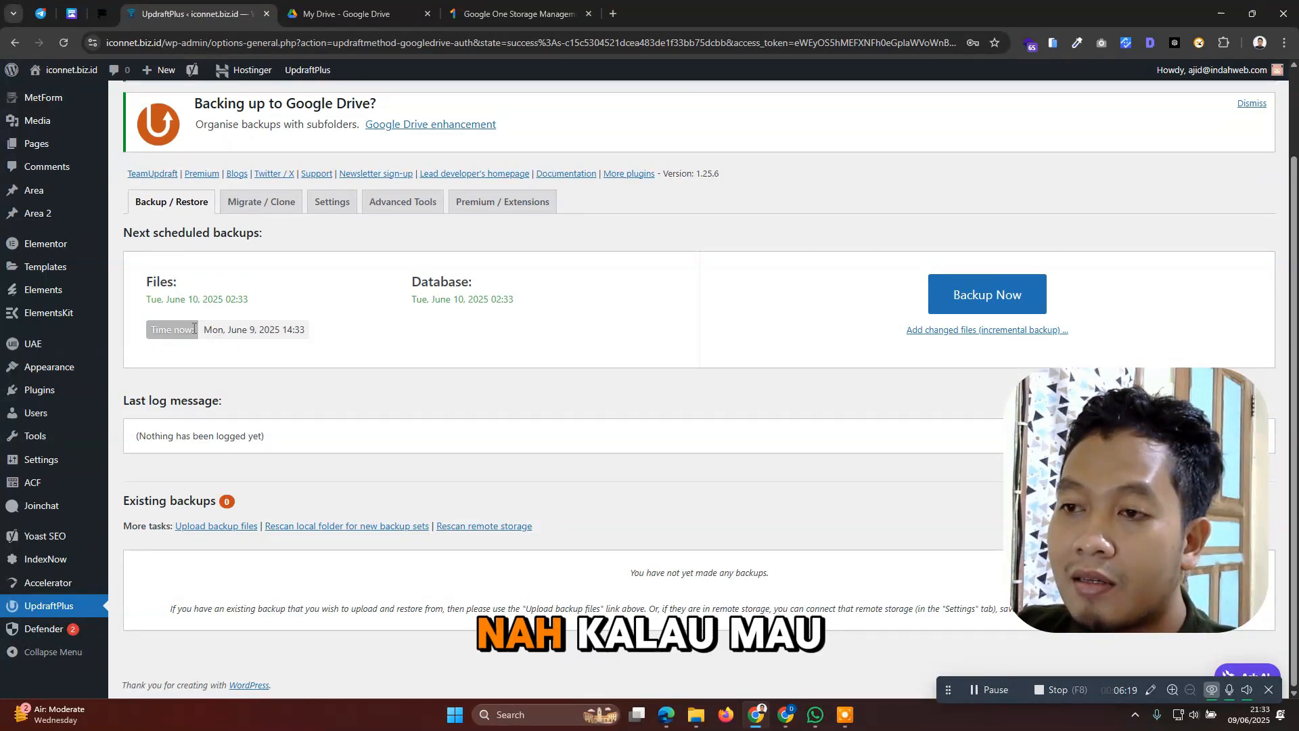
scroll(467, 331, up, 2)
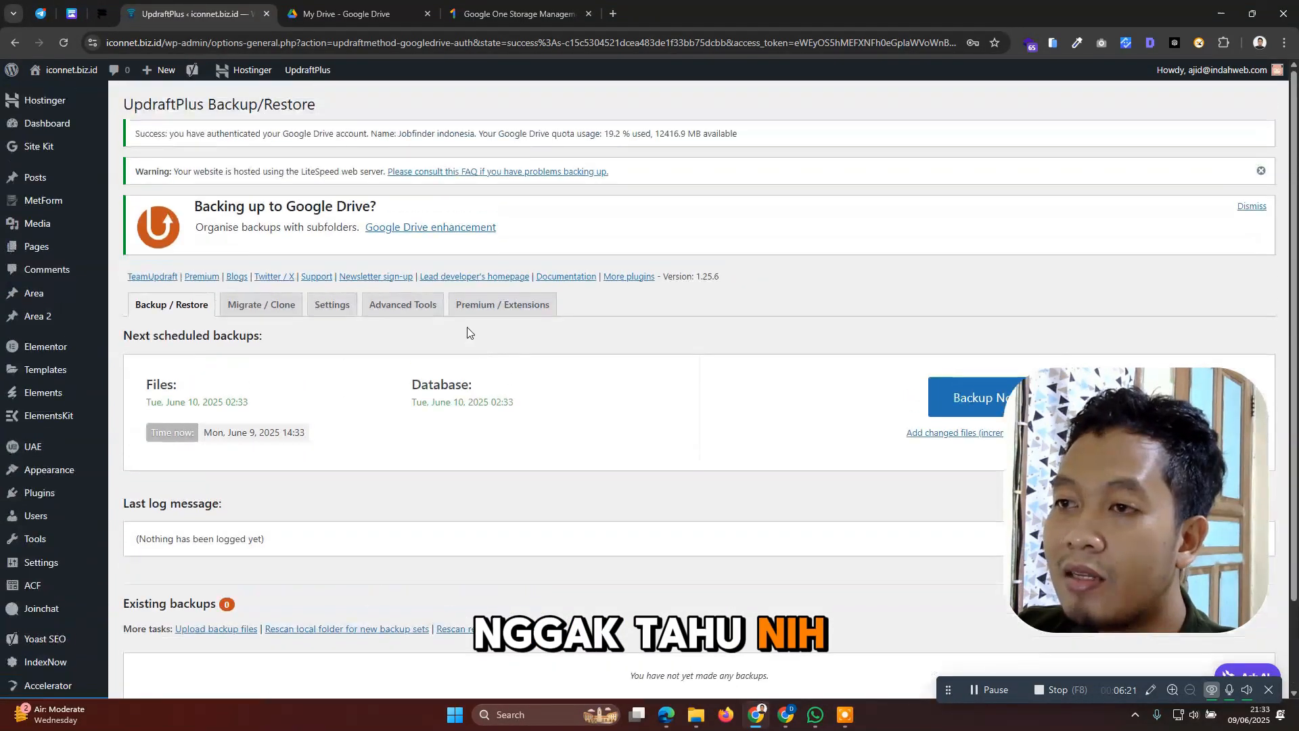
scroll(308, 313, down, 2)
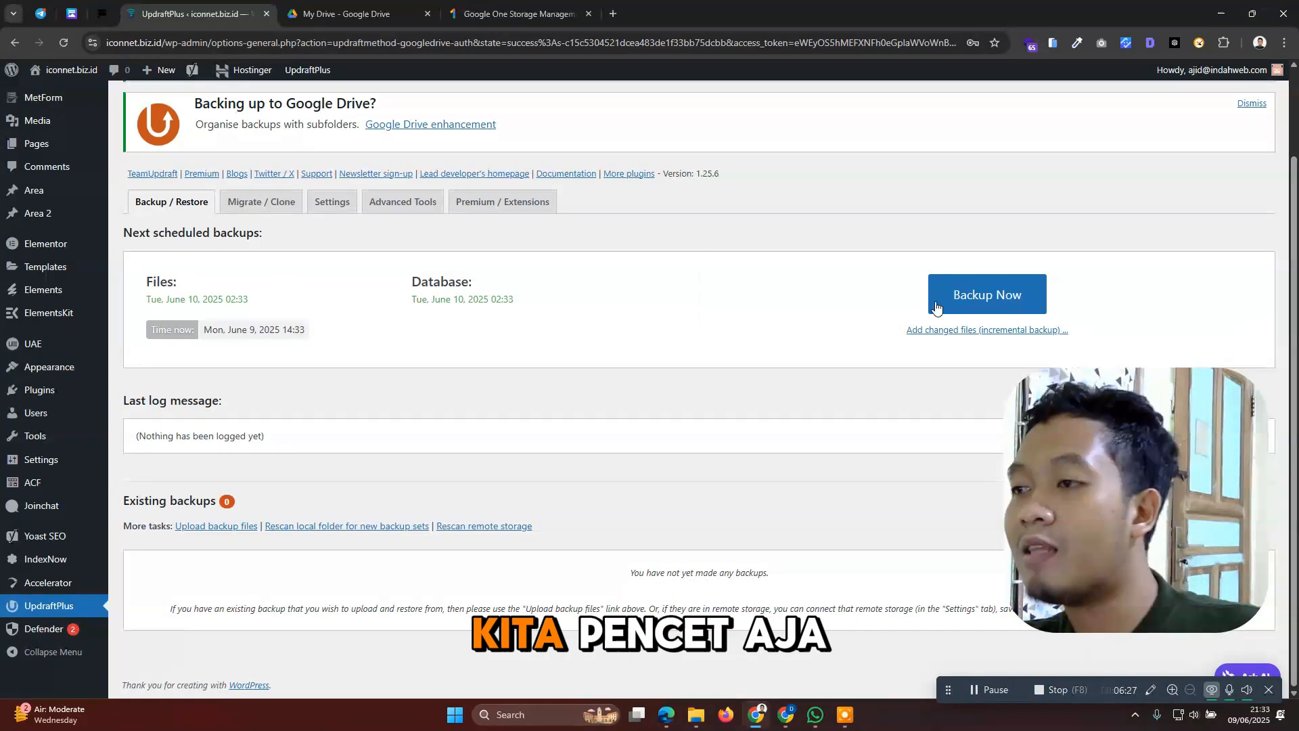
Run an immediate backup of the database and files to remote storage and check the existing backups once it finishes
click(985, 294)
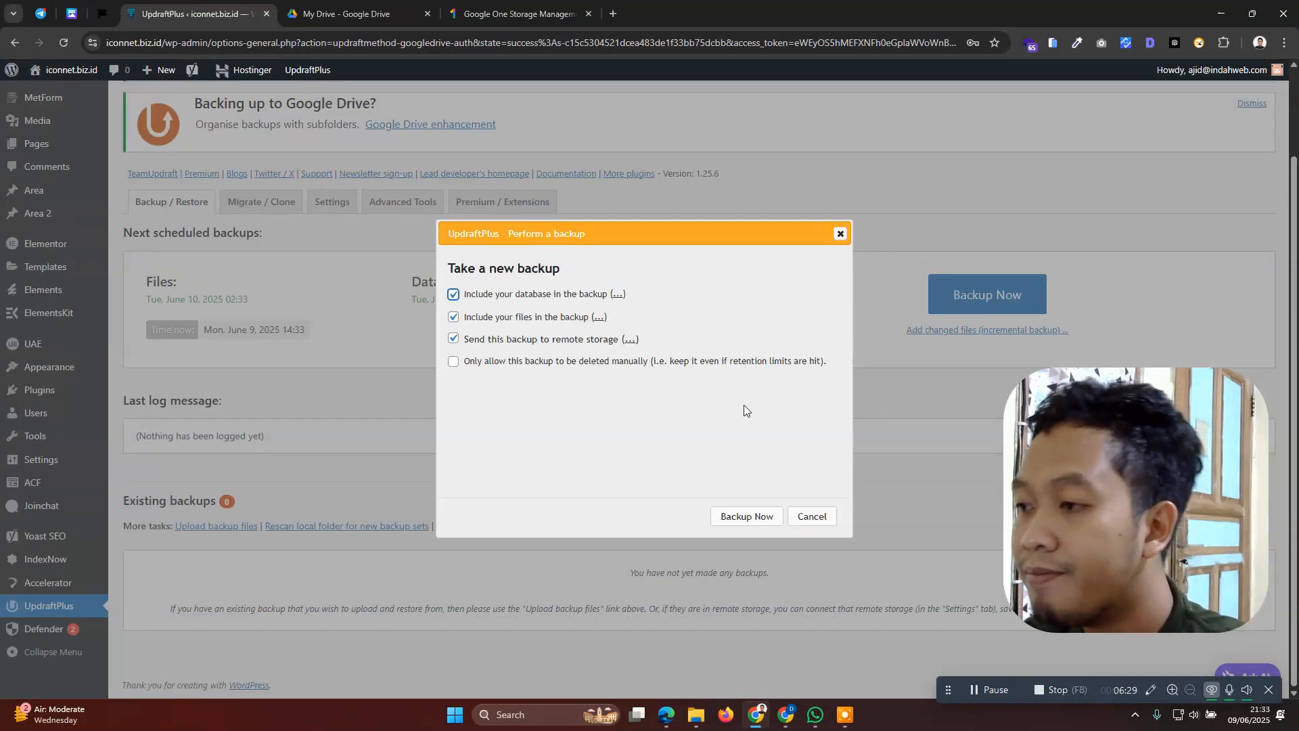
click(745, 516)
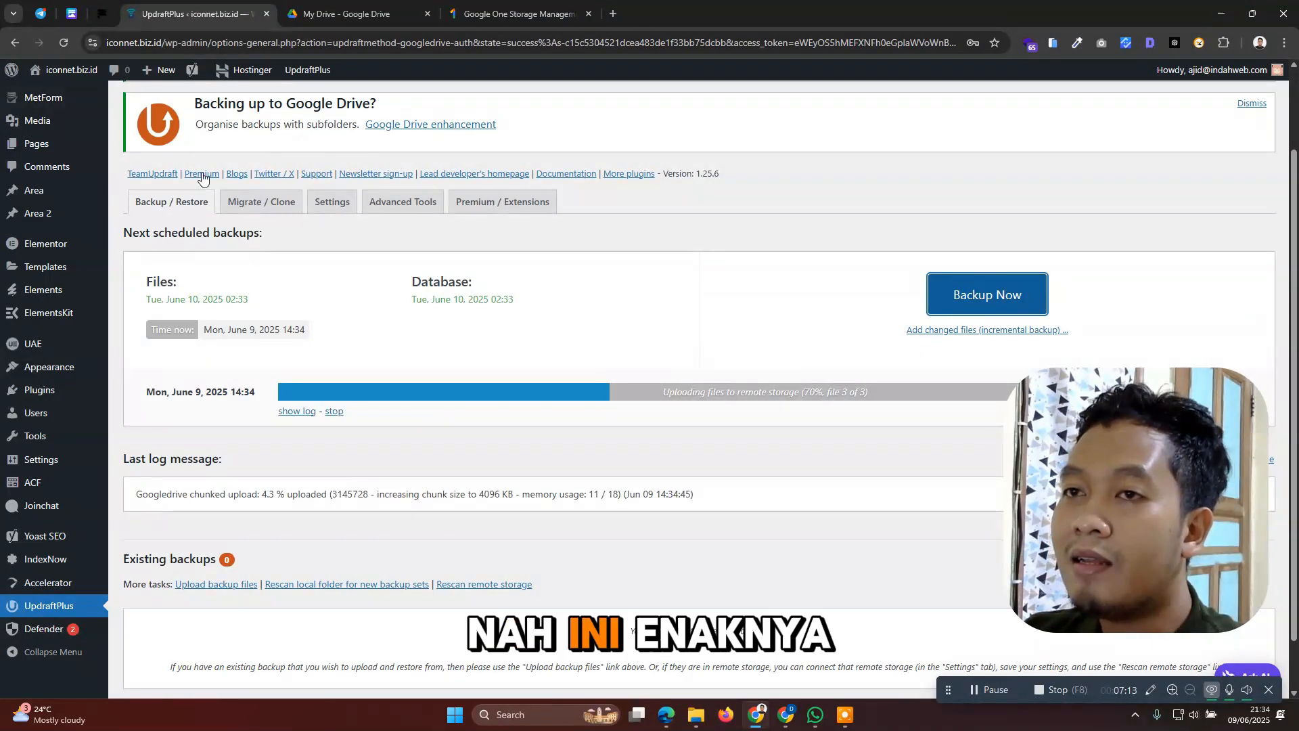
click(60, 47)
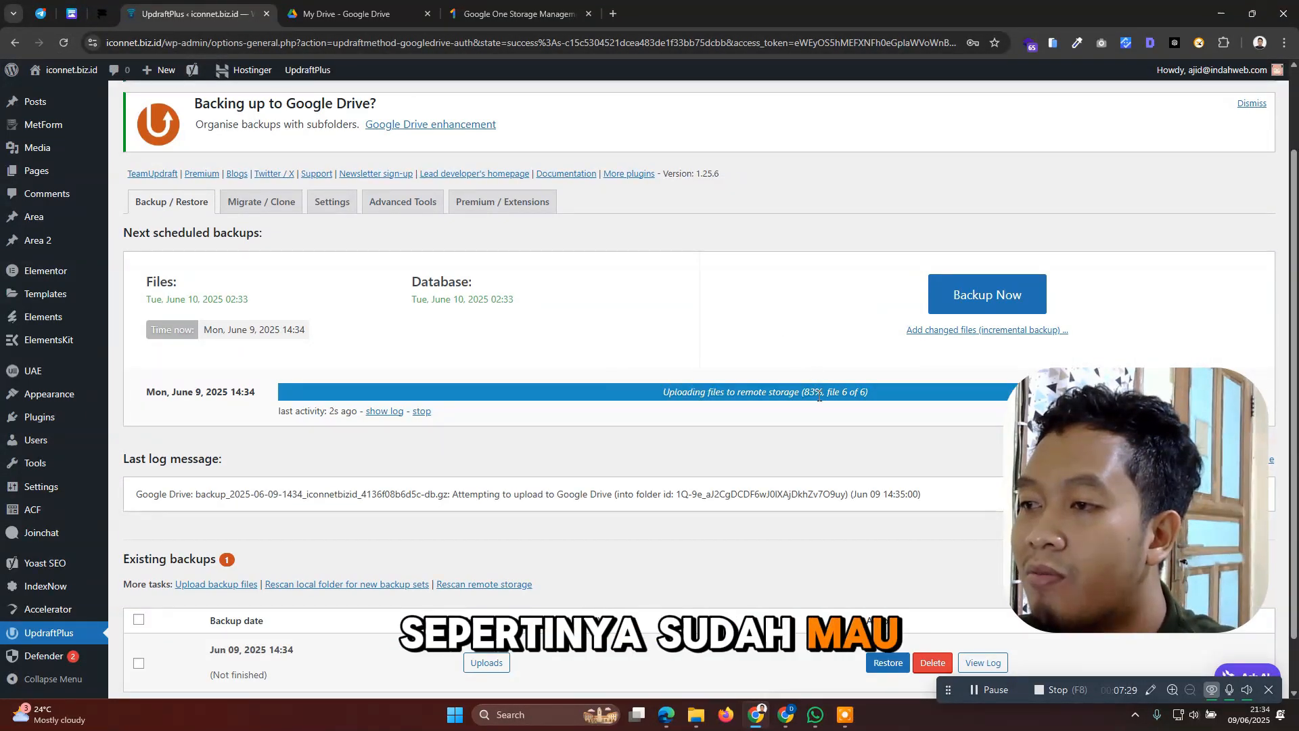
drag(1097, 418, 1101, 468)
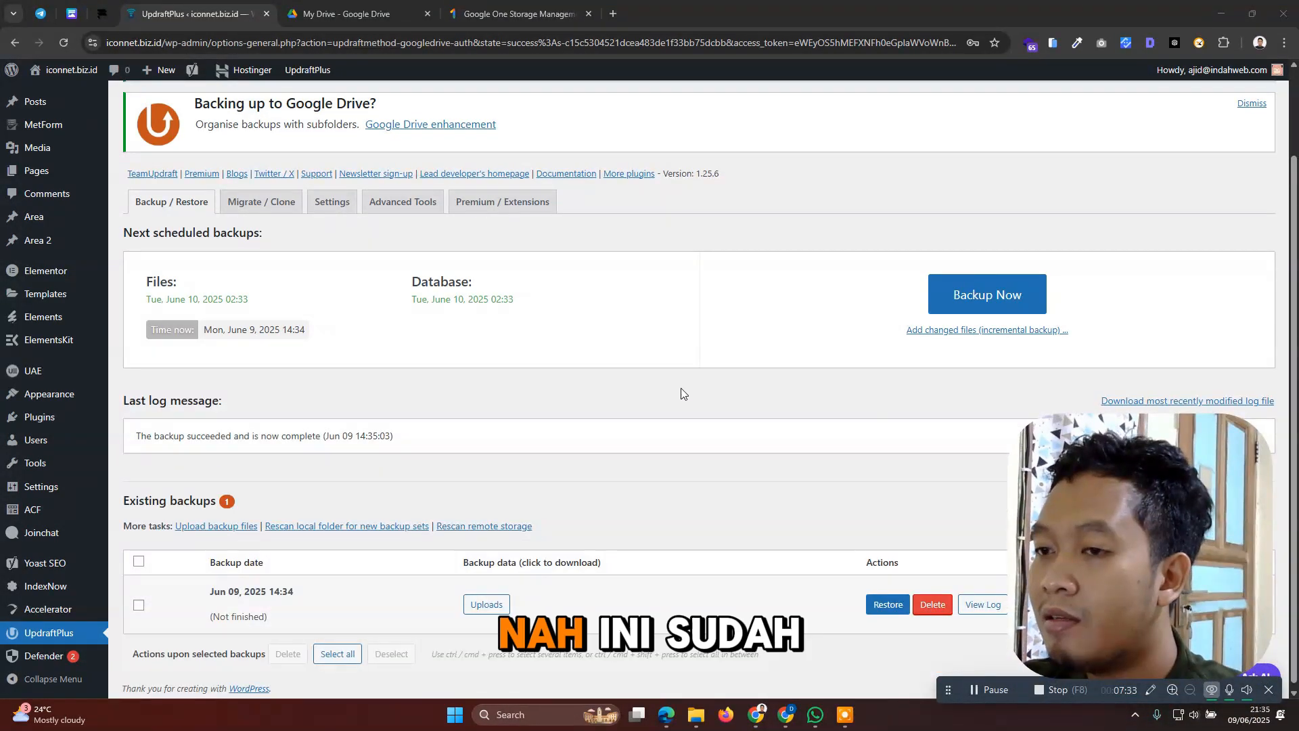
scroll(772, 357, down, 1)
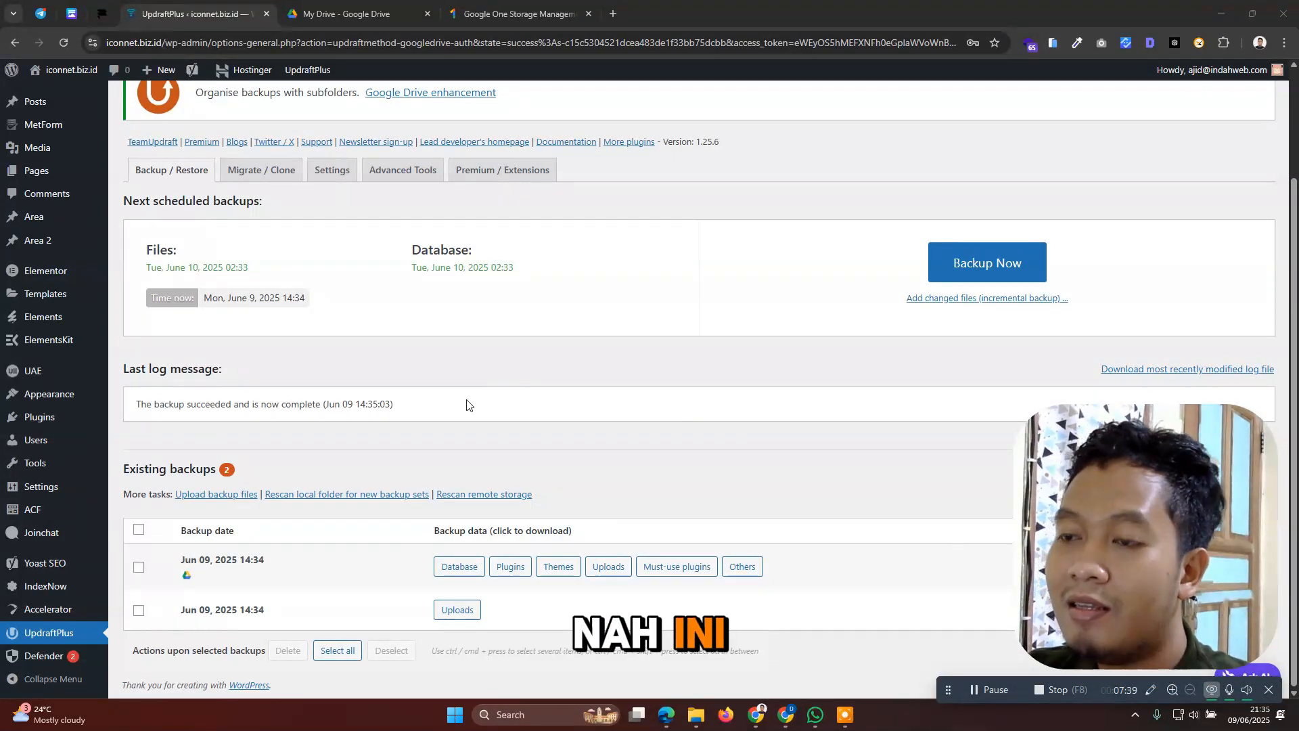
scroll(542, 446, up, 1)
scroll(542, 446, down, 1)
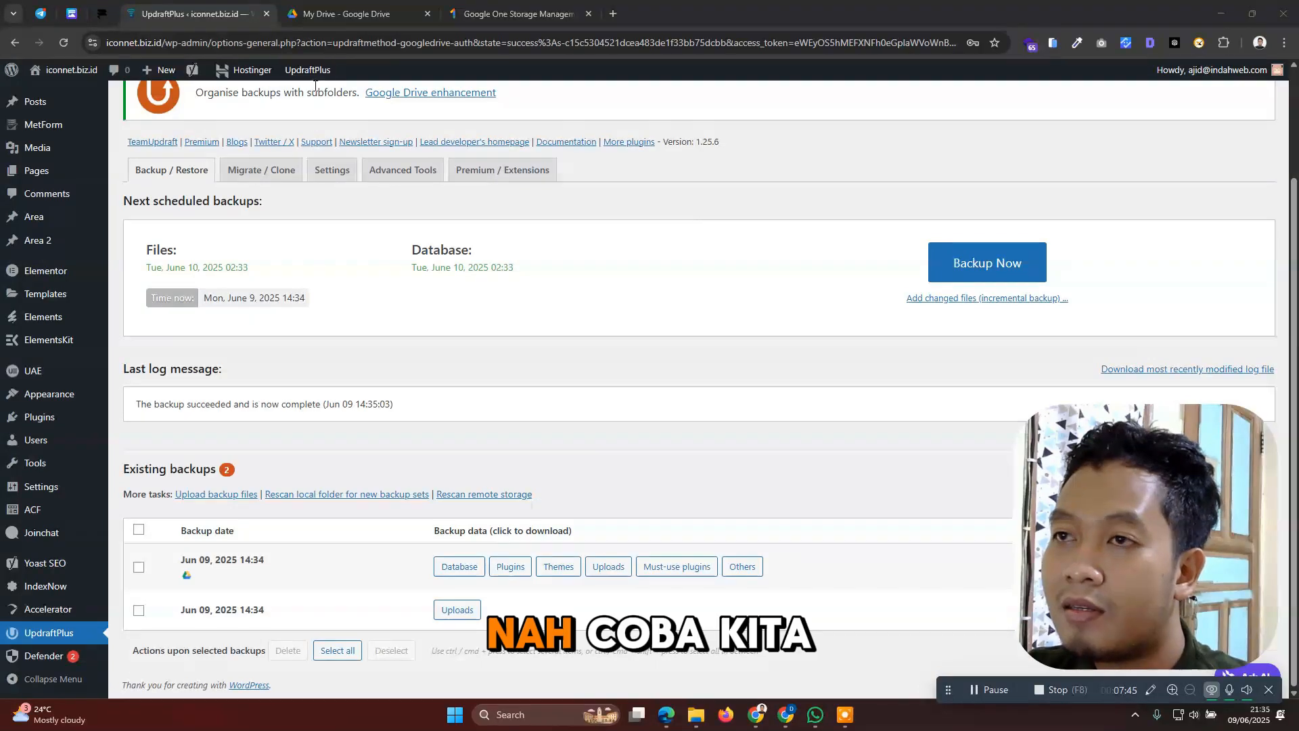
Switch to Google Drive and open the UpdraftPlus folder in My Drive to check the uploaded backup files
click(358, 4)
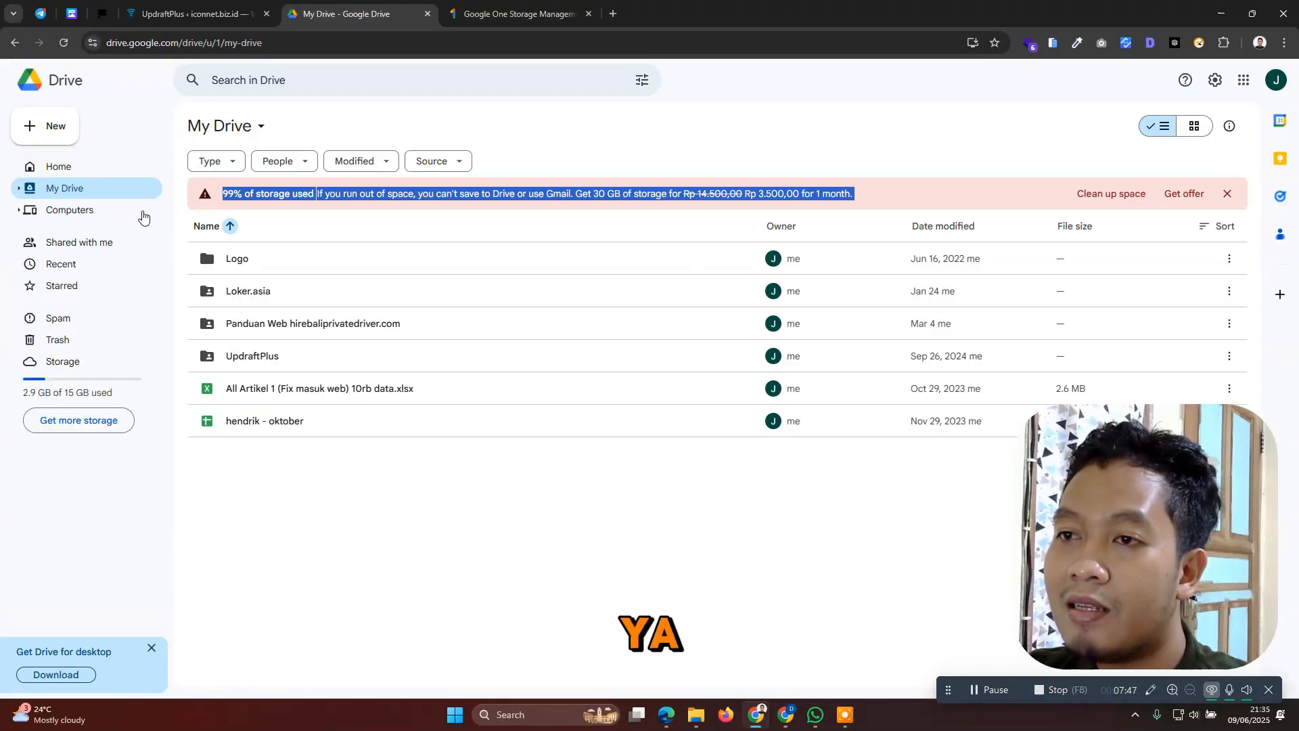
click(100, 196)
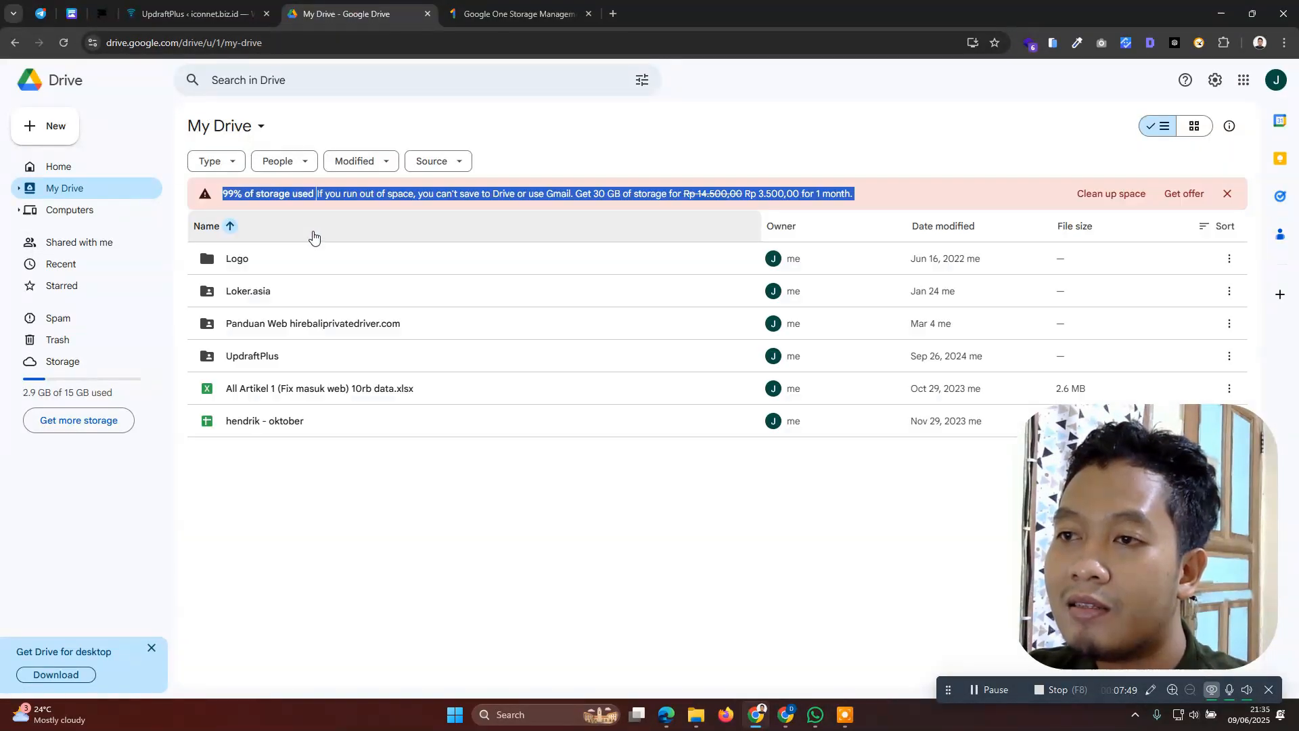
double_click(310, 367)
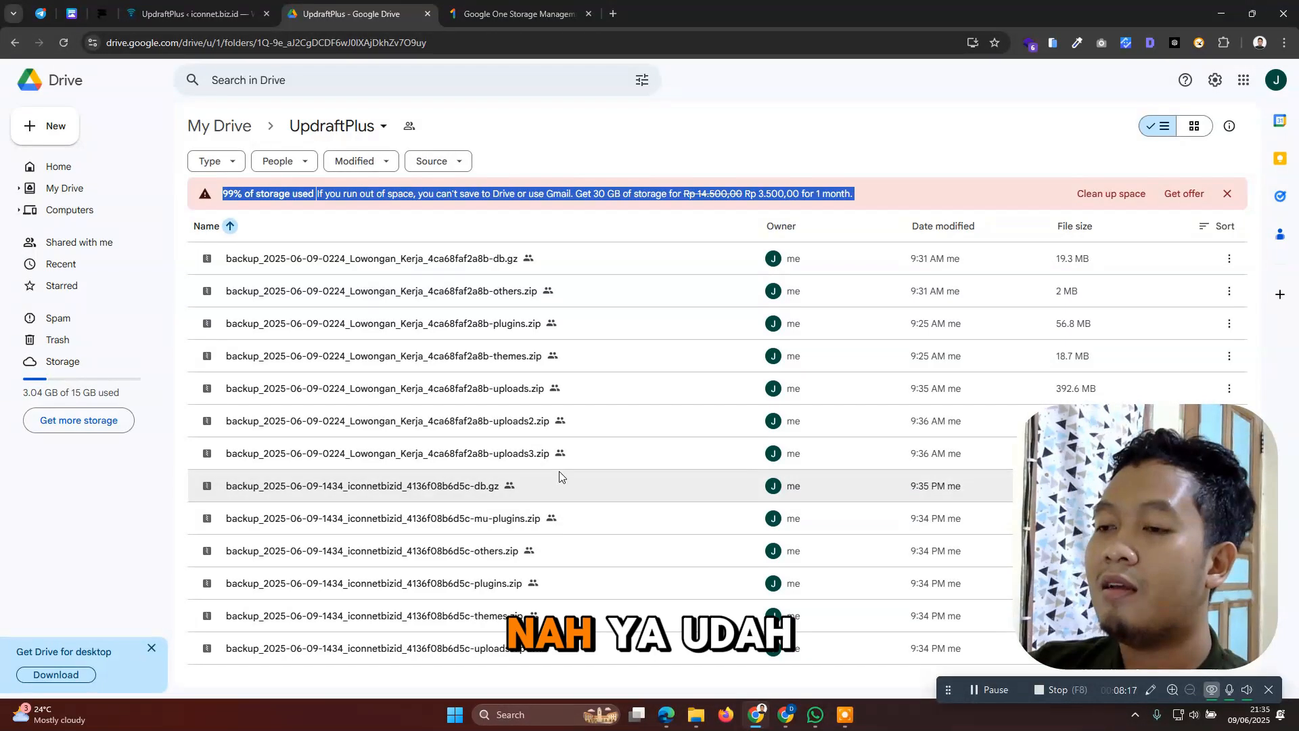
click(526, 487)
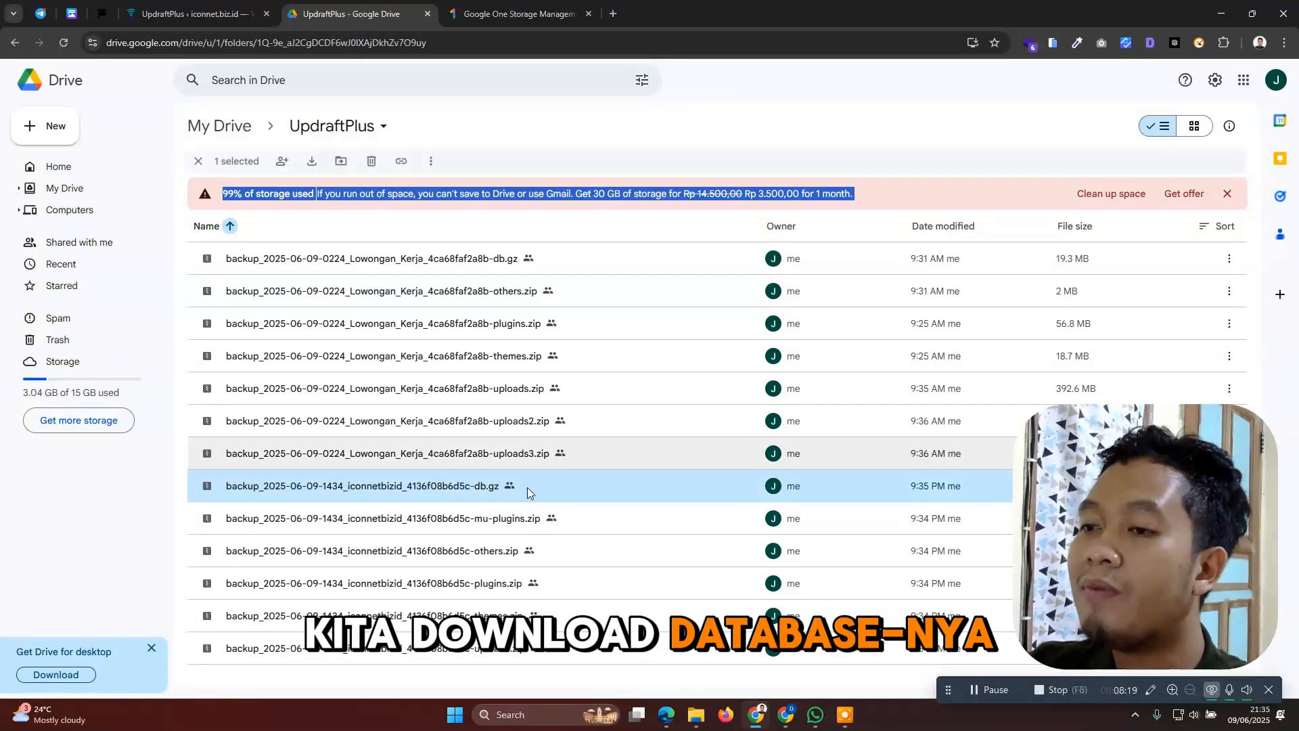
right_click(527, 489)
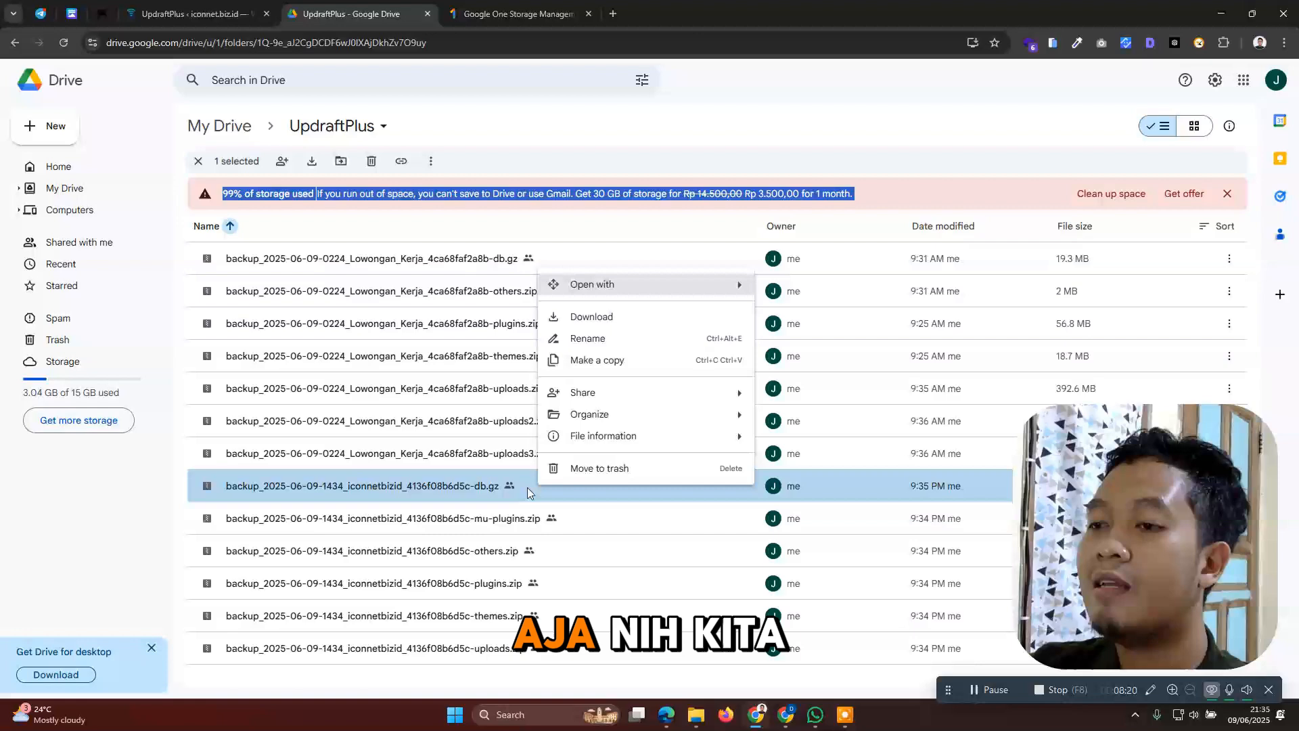
click(601, 318)
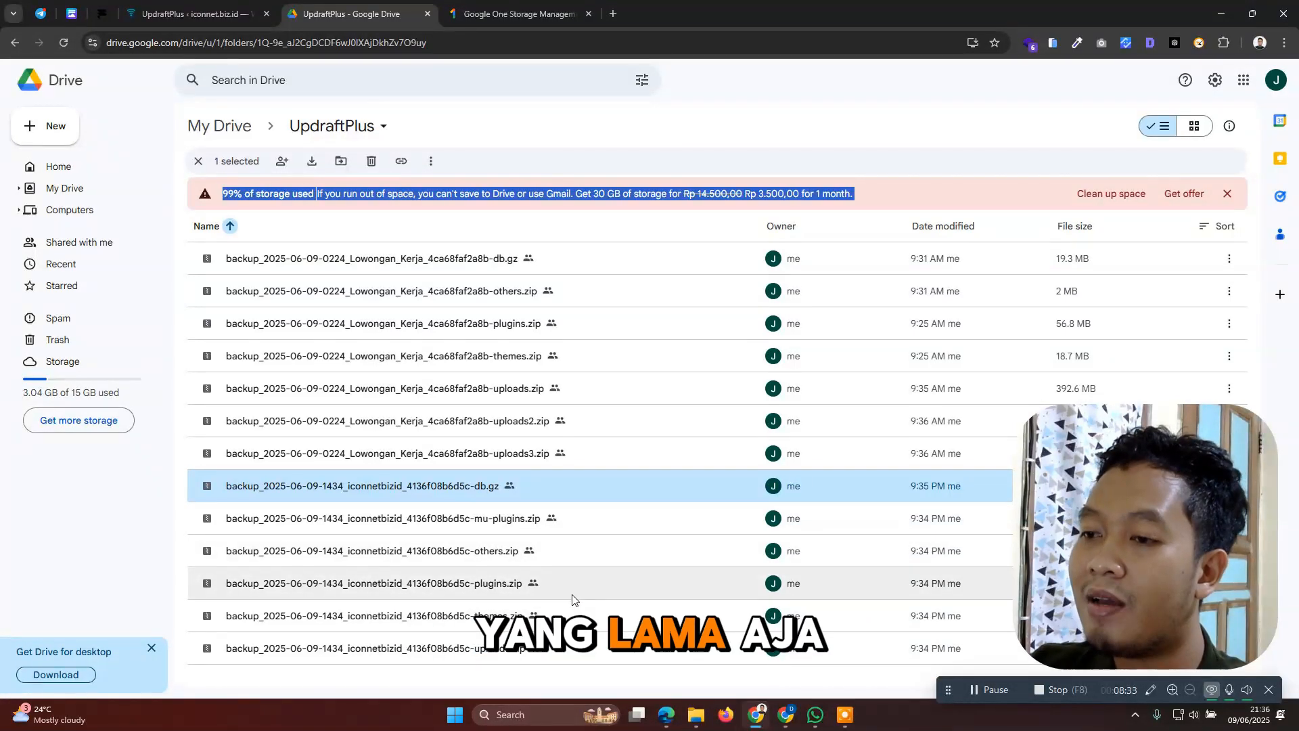
Switch back to UpdraftPlus and fetch the database and plugins archives of the Google Drive backup from Jun 09, 2025 14:34
click(489, 14)
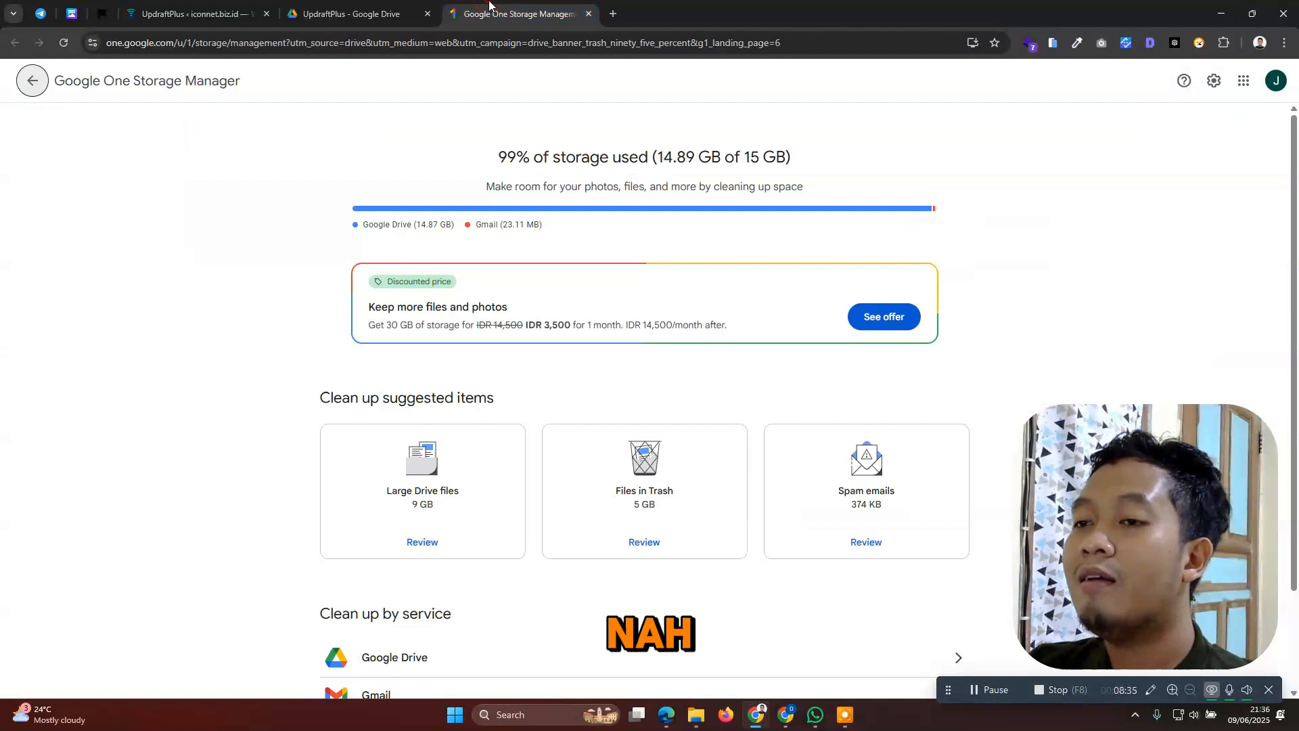
click(350, 14)
click(193, 14)
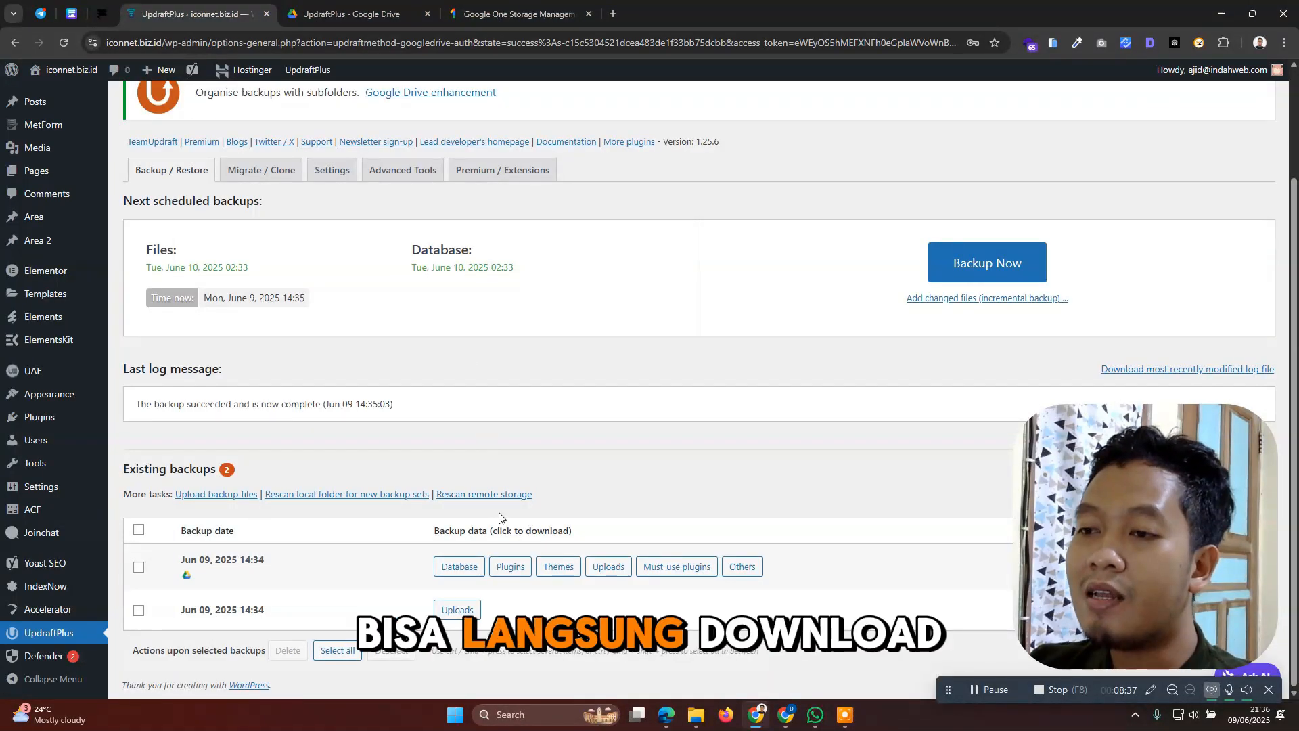
click(469, 566)
scroll(471, 570, down, 2)
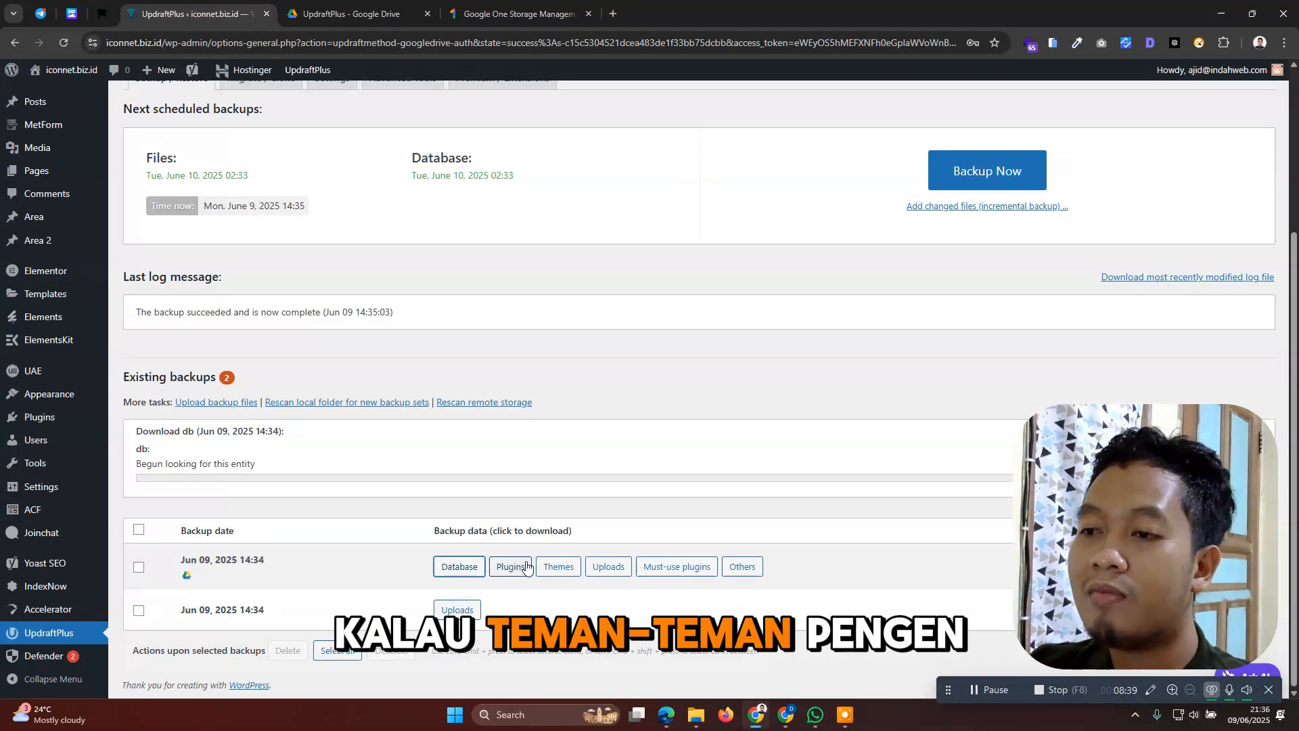
click(510, 566)
scroll(525, 560, down, 2)
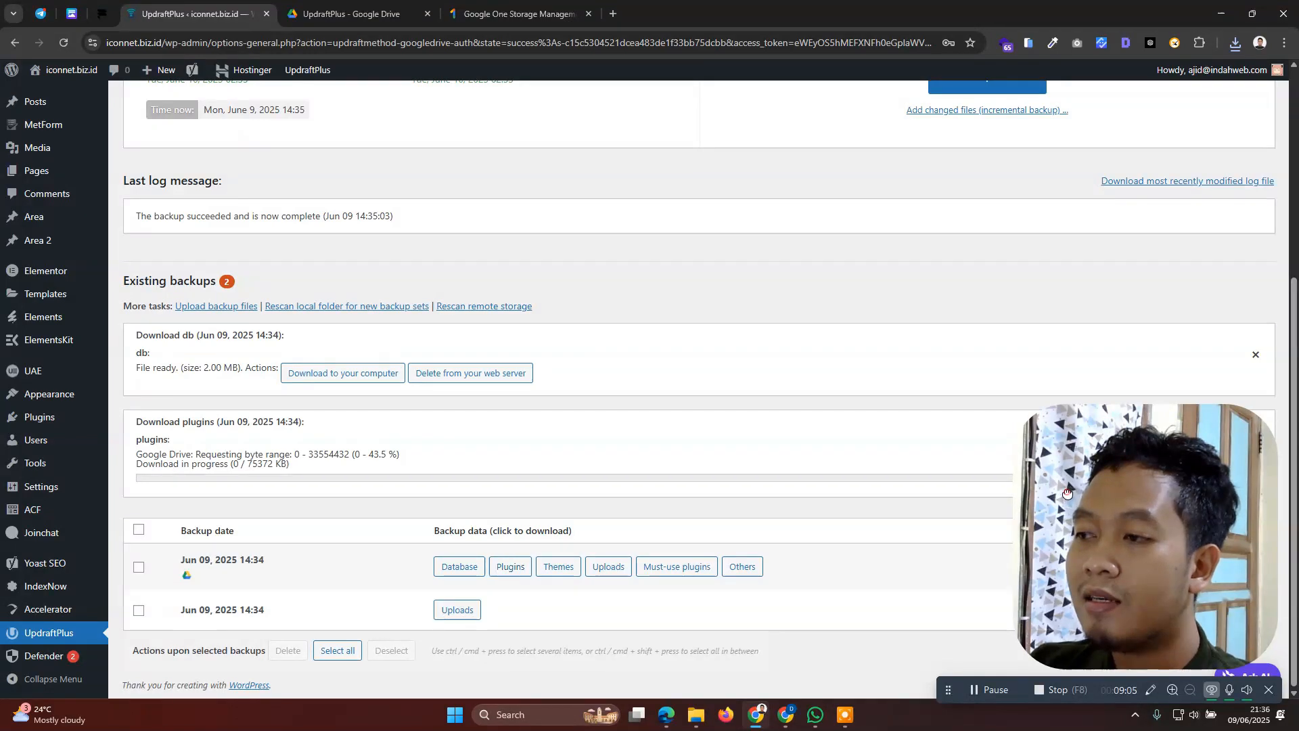
Open the restoration of the Google Drive backup from Jun 09, 2025 14:34, check the restorable components and cancel it
drag(1093, 494, 1090, 235)
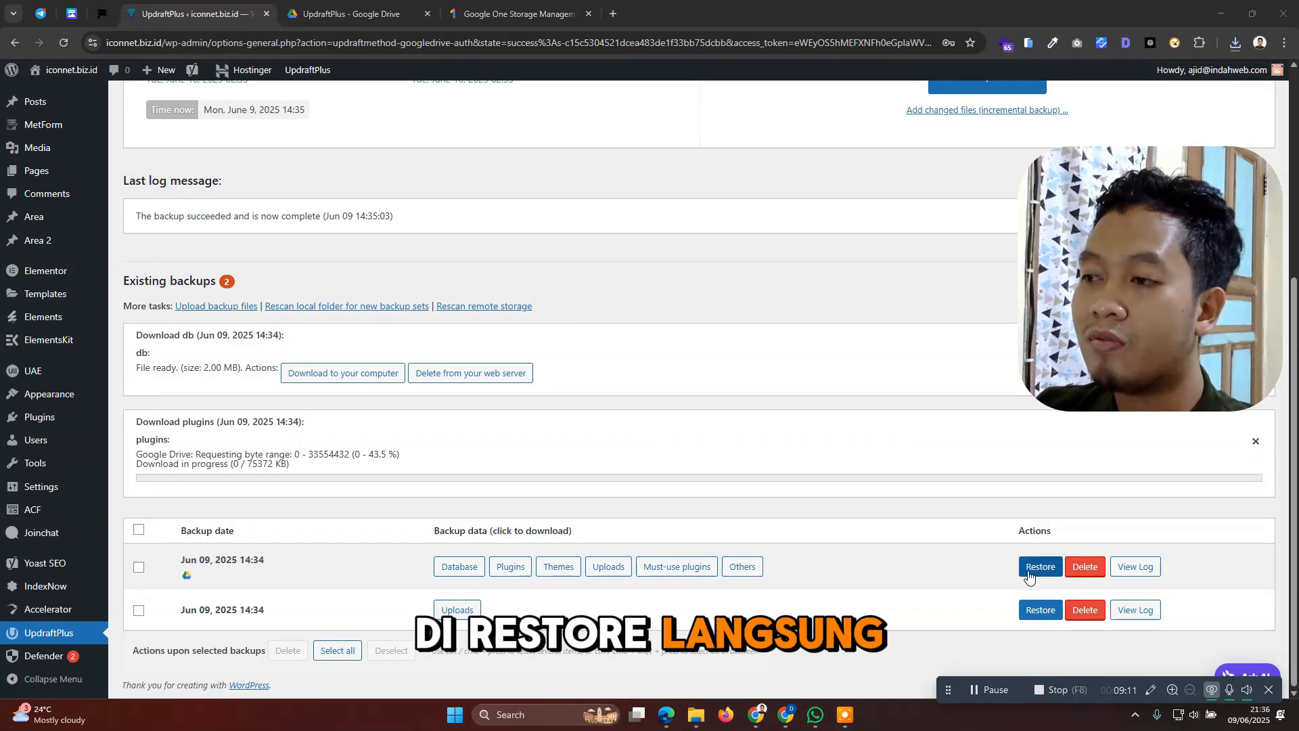
click(1027, 571)
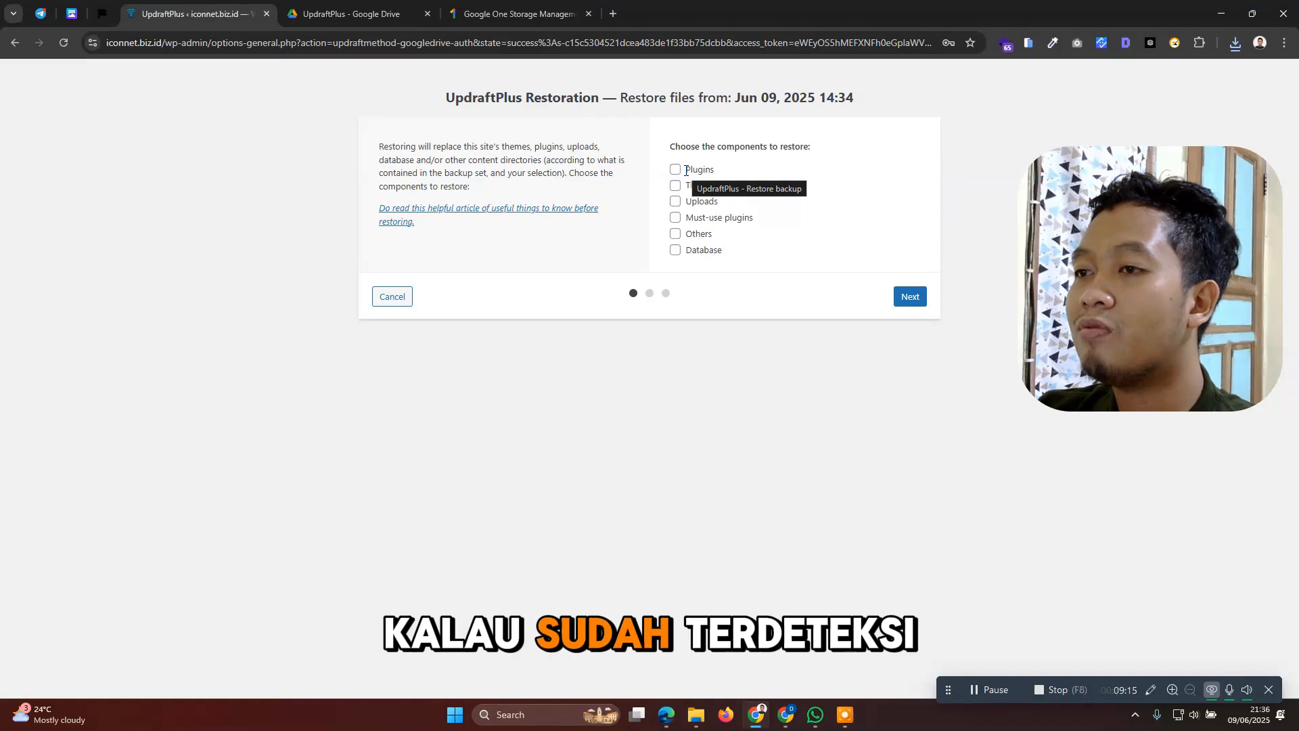
click(392, 297)
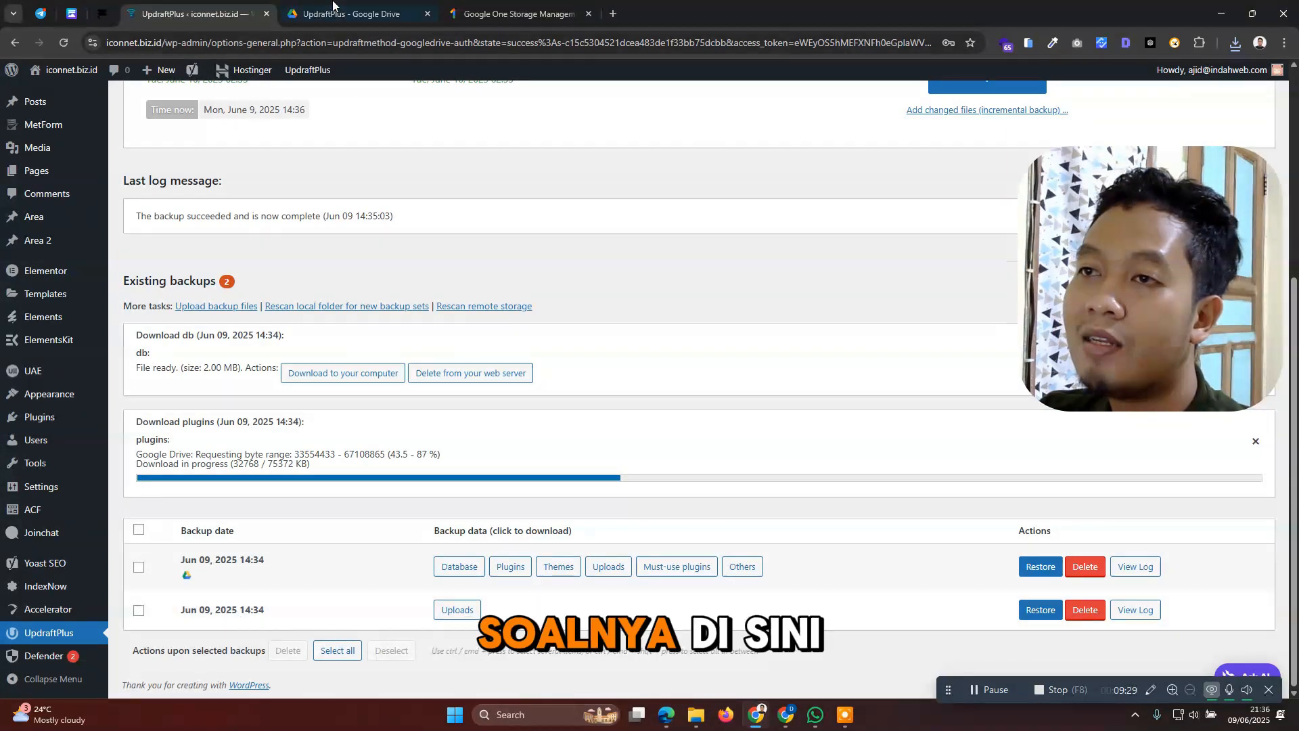
Switch to Google Drive to look over the stored backup files, and return to UpdraftPlus
click(332, 5)
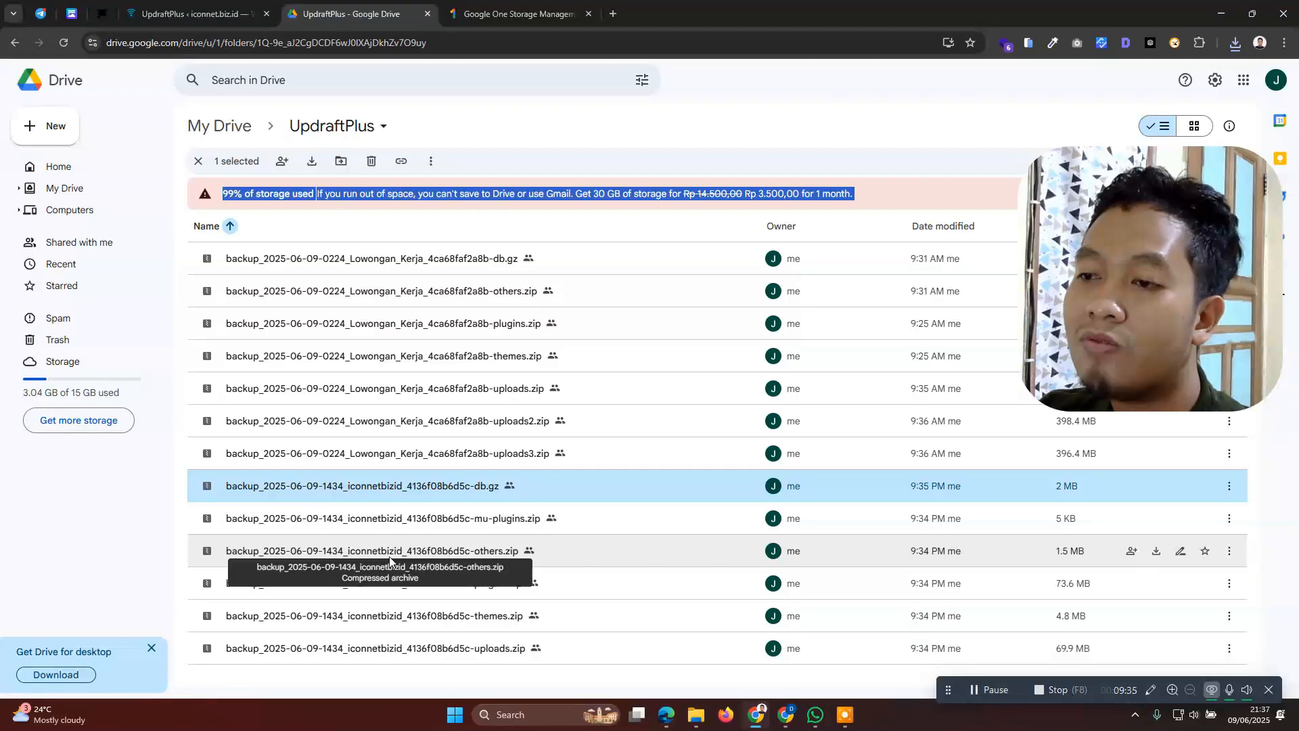
click(196, 13)
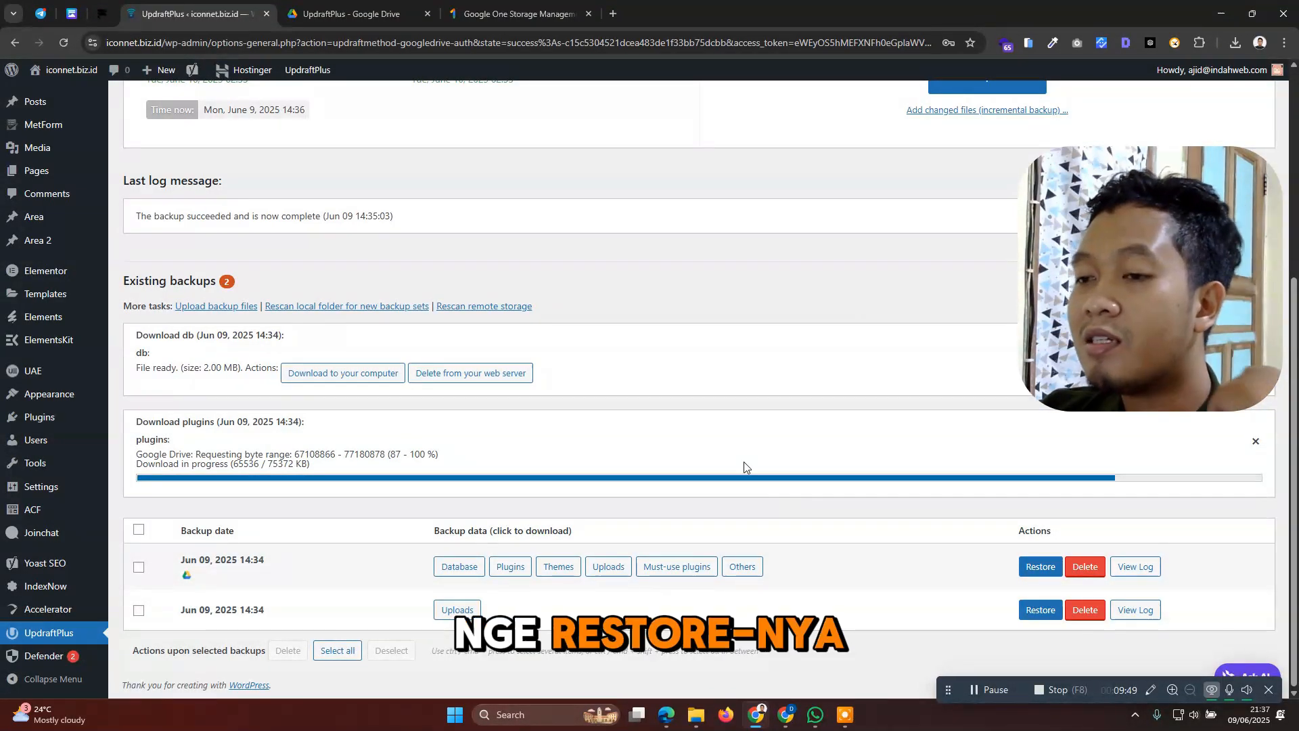
Try restoring only the Themes component of the Google Drive backup from Jun 09, 2025 14:34, and cancel the restoration
click(1048, 568)
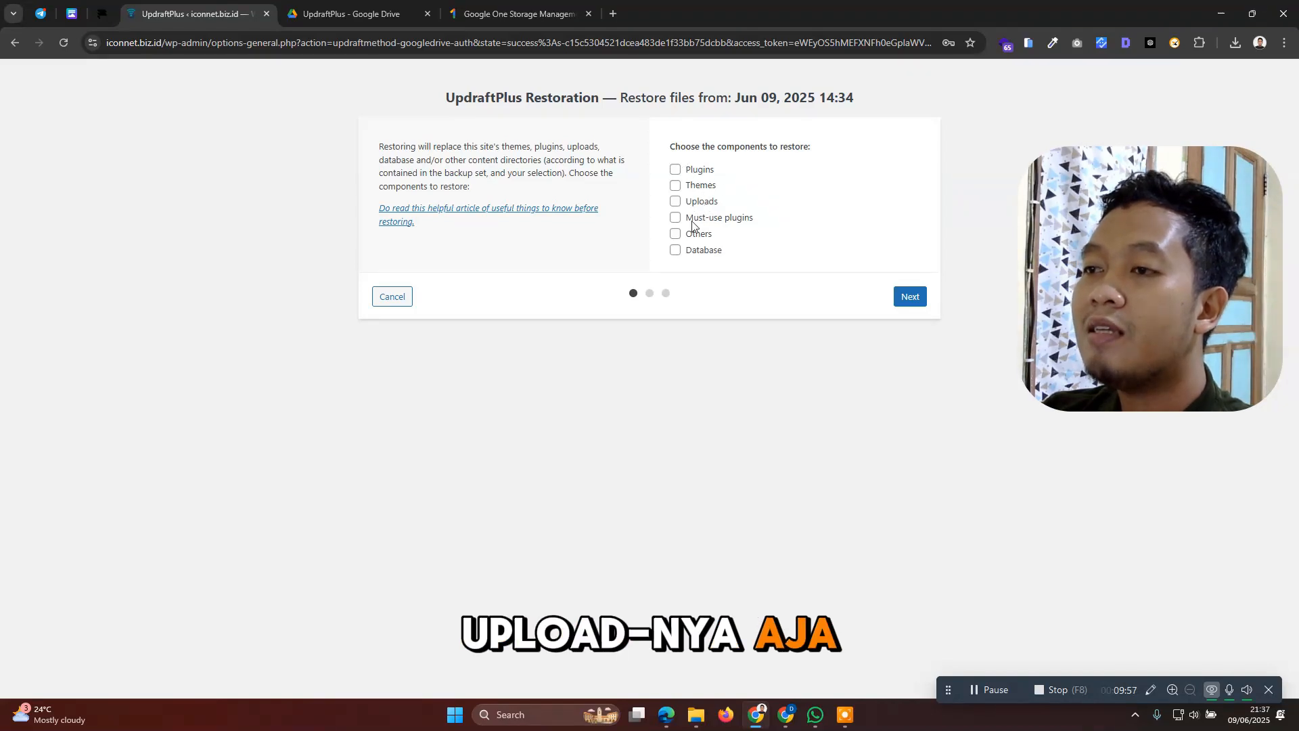
click(689, 249)
click(677, 202)
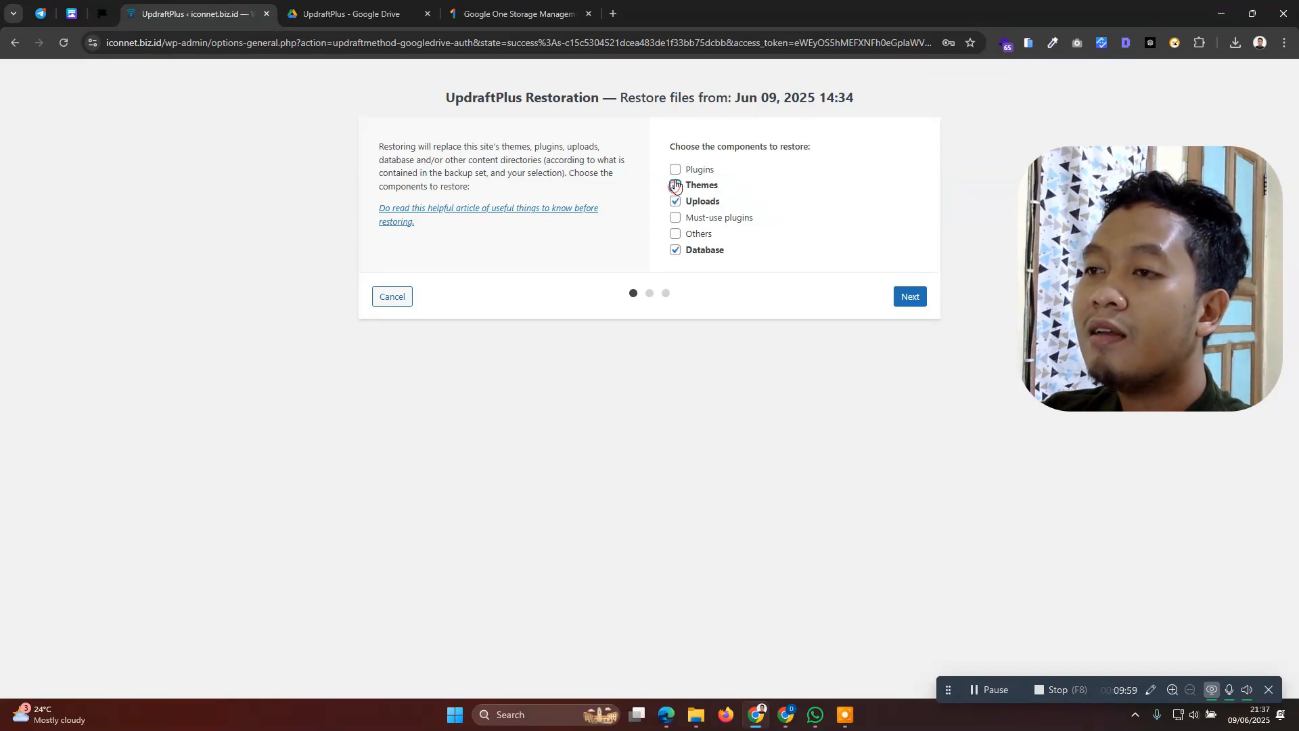
click(675, 202)
click(675, 185)
click(675, 169)
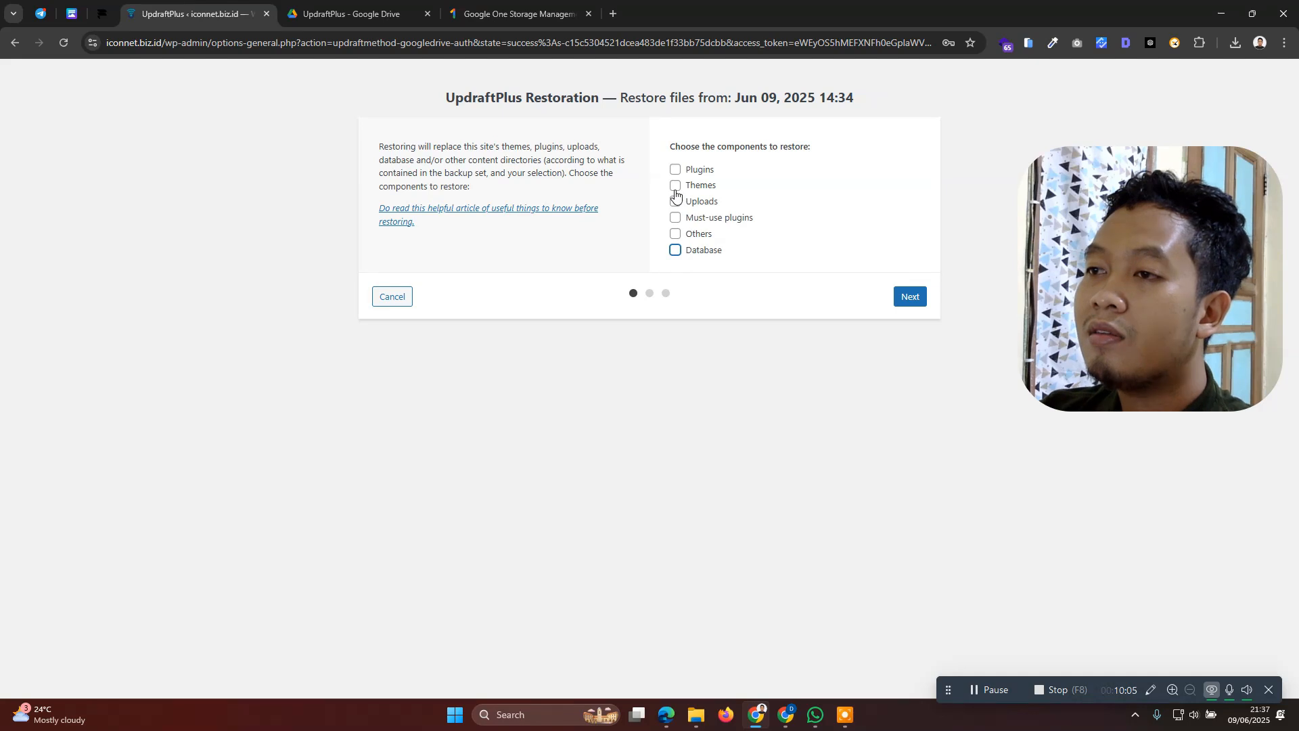
click(676, 185)
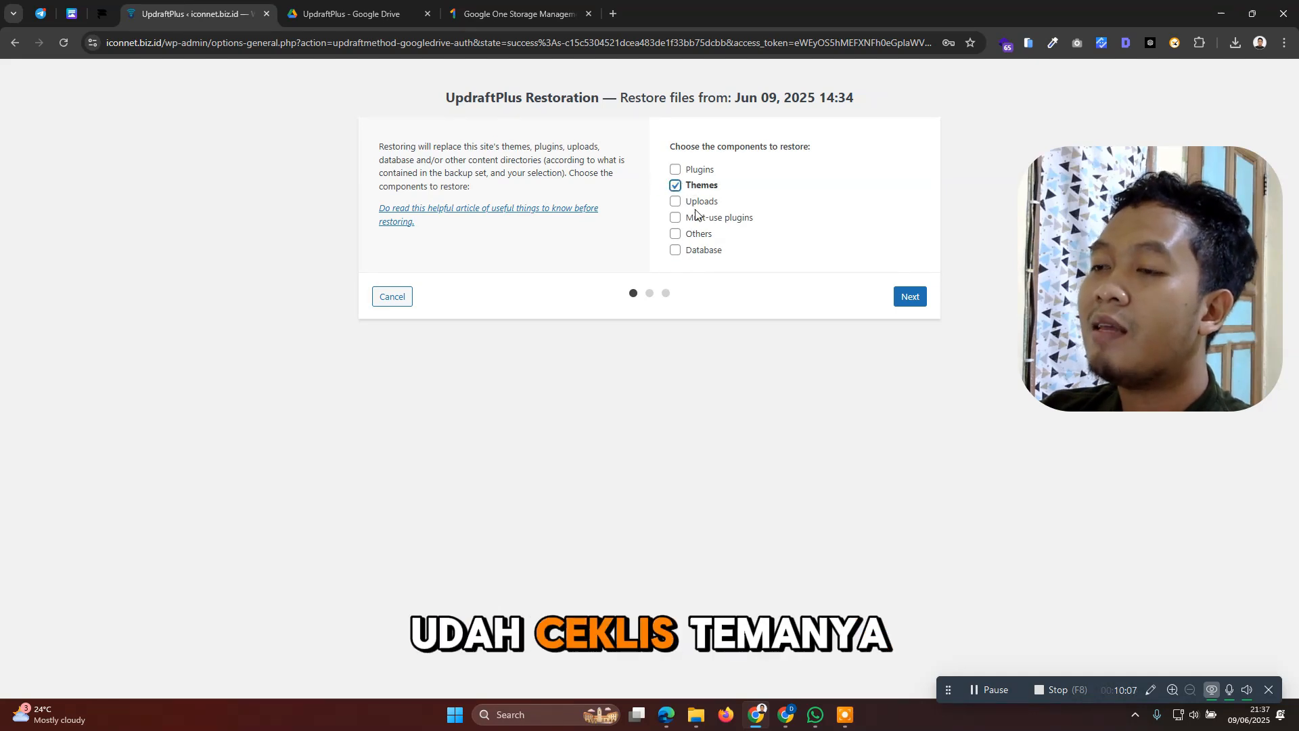
click(908, 298)
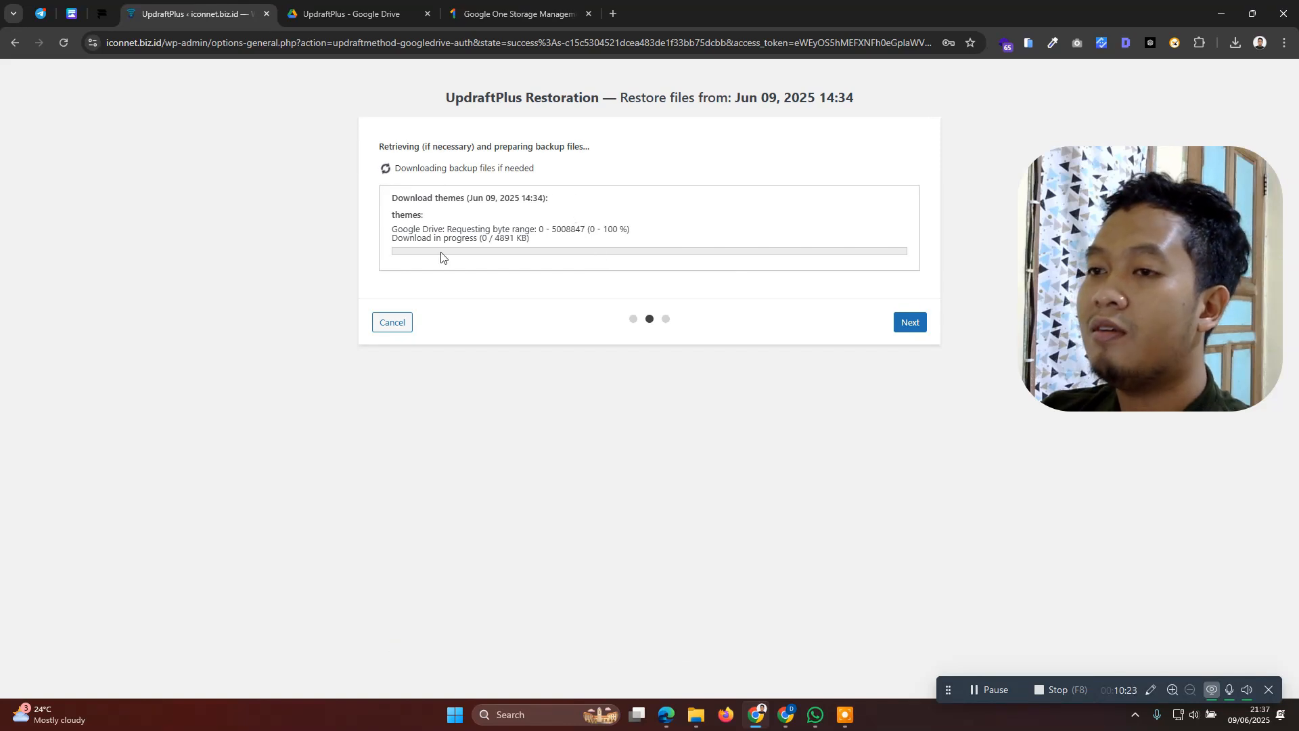
click(396, 323)
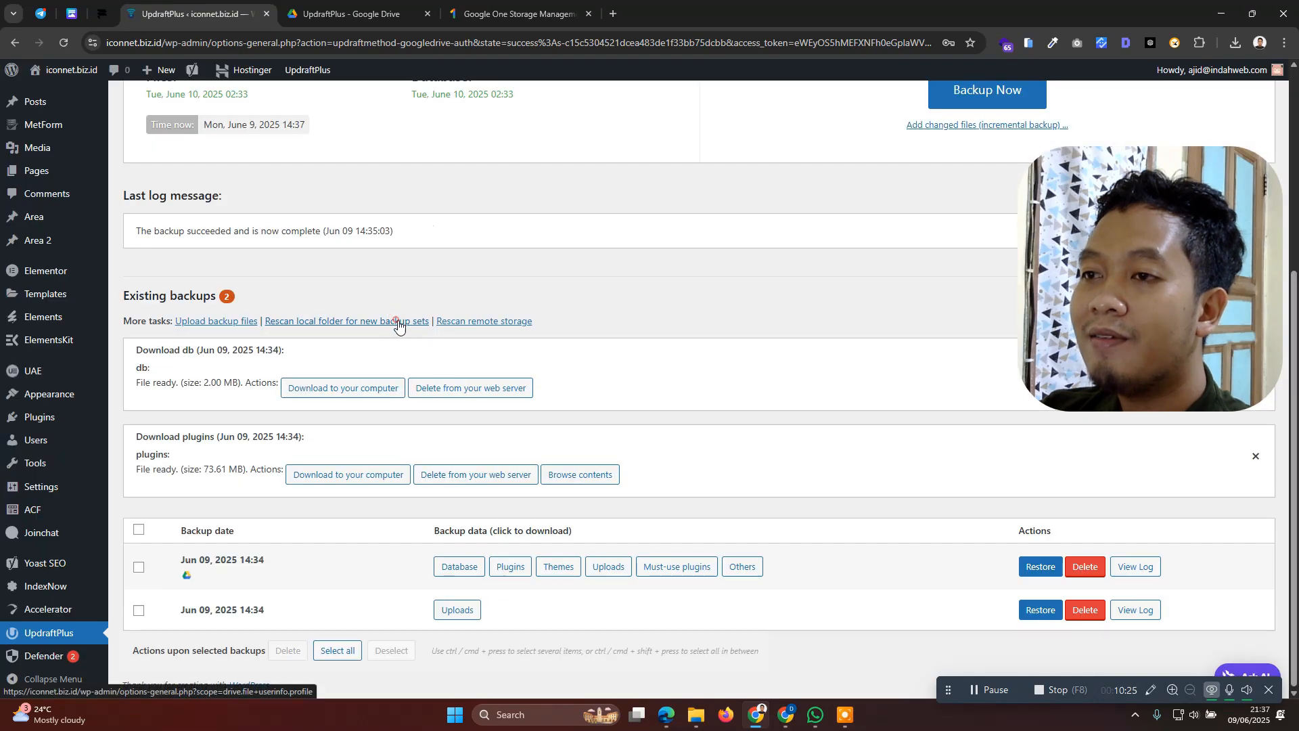
click(238, 321)
click(677, 472)
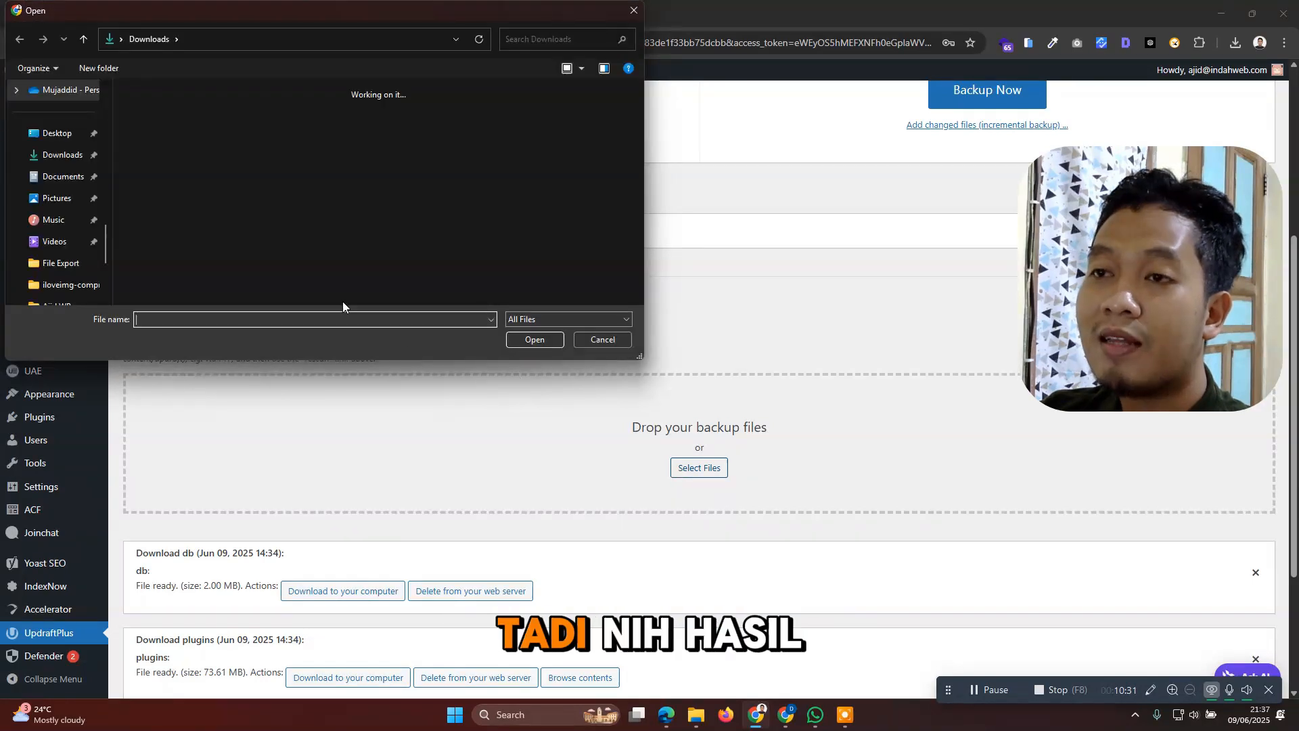
double_click(196, 151)
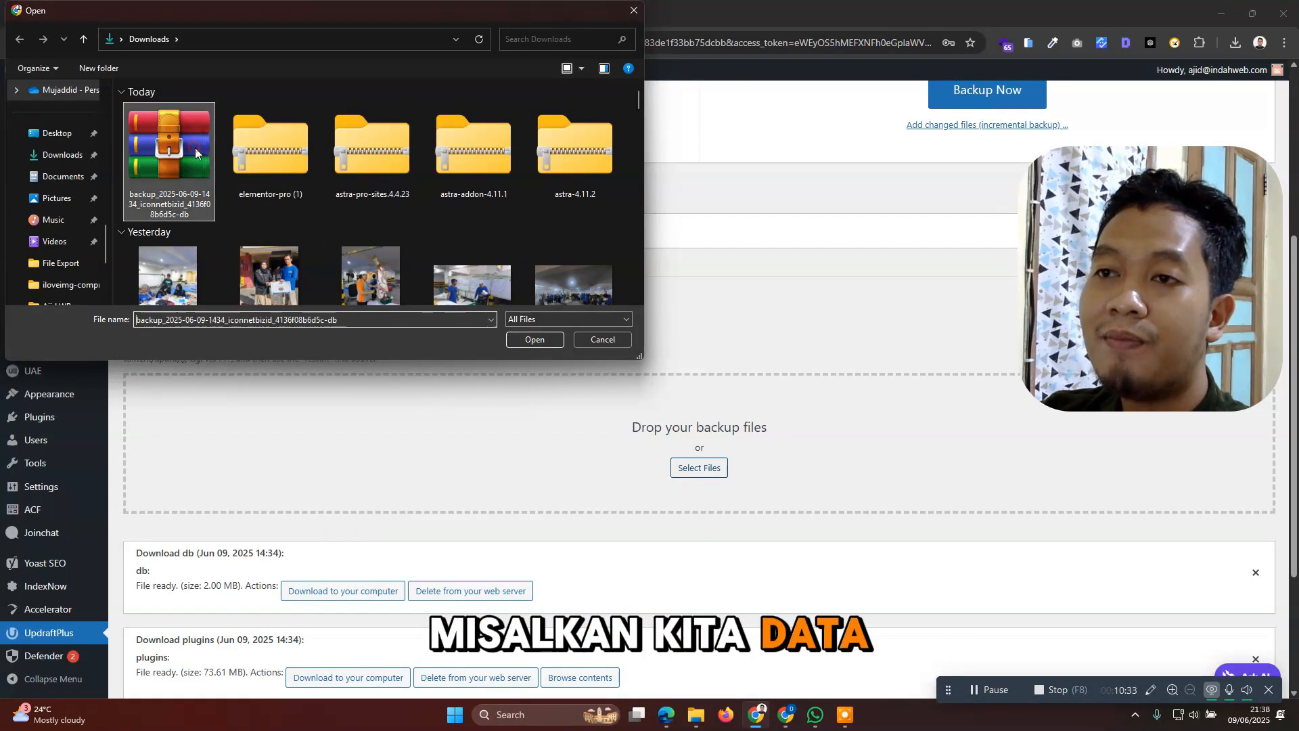
Restore only the Database component of the Google Drive backup from Jun 09, 2025 14:34 and return to the UpdraftPlus configuration
scroll(608, 385, down, 2)
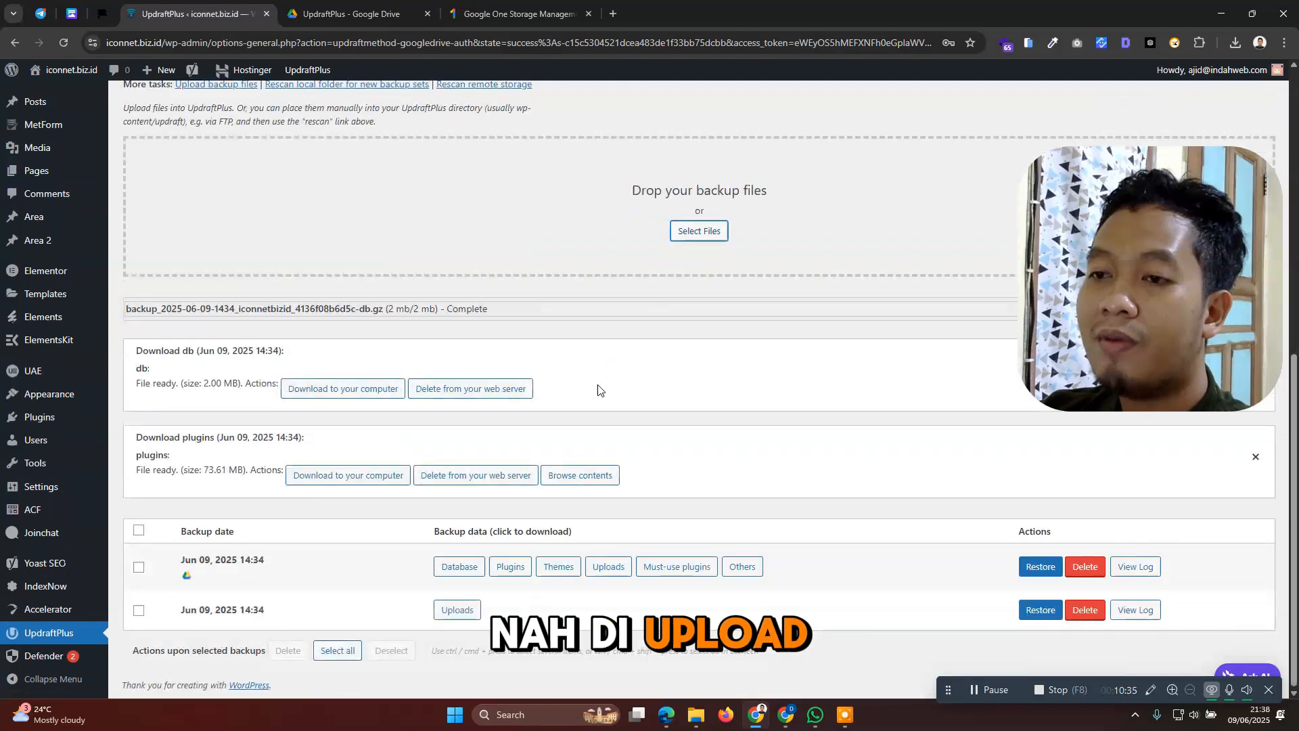
click(1041, 567)
click(676, 186)
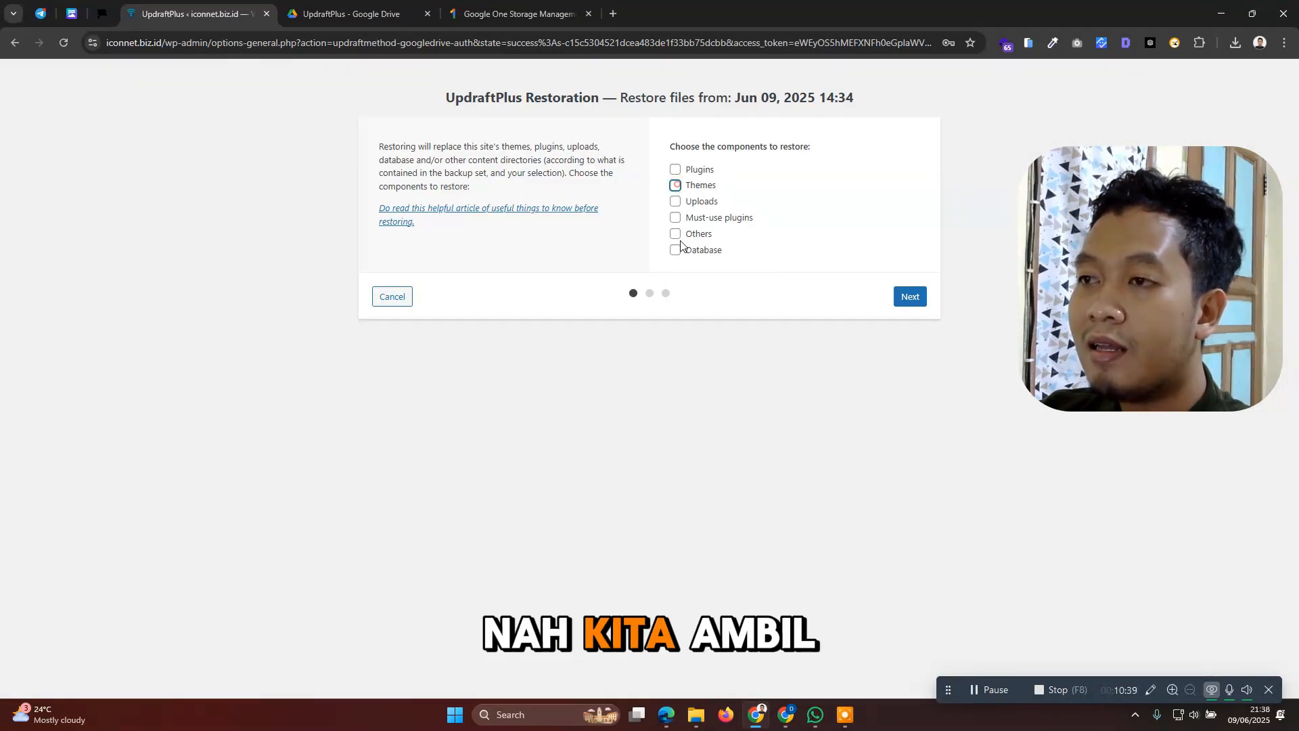
click(676, 250)
click(909, 297)
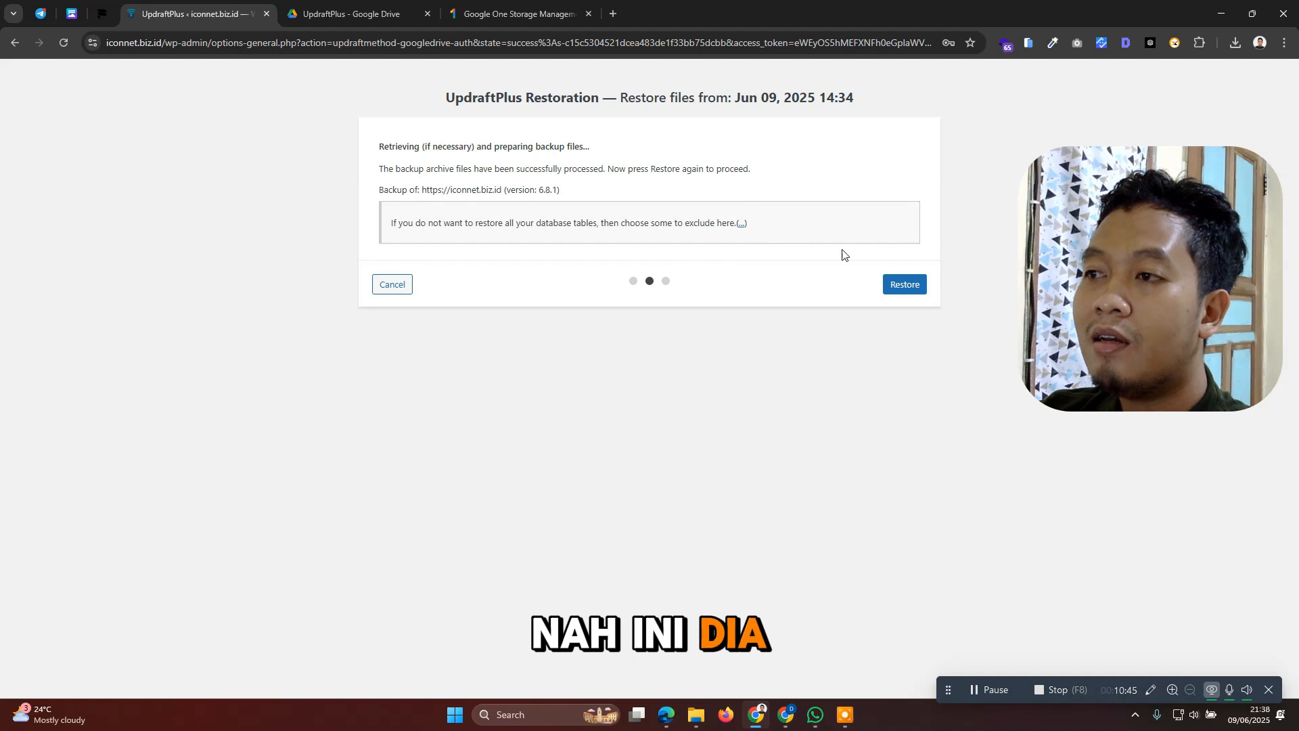
click(904, 284)
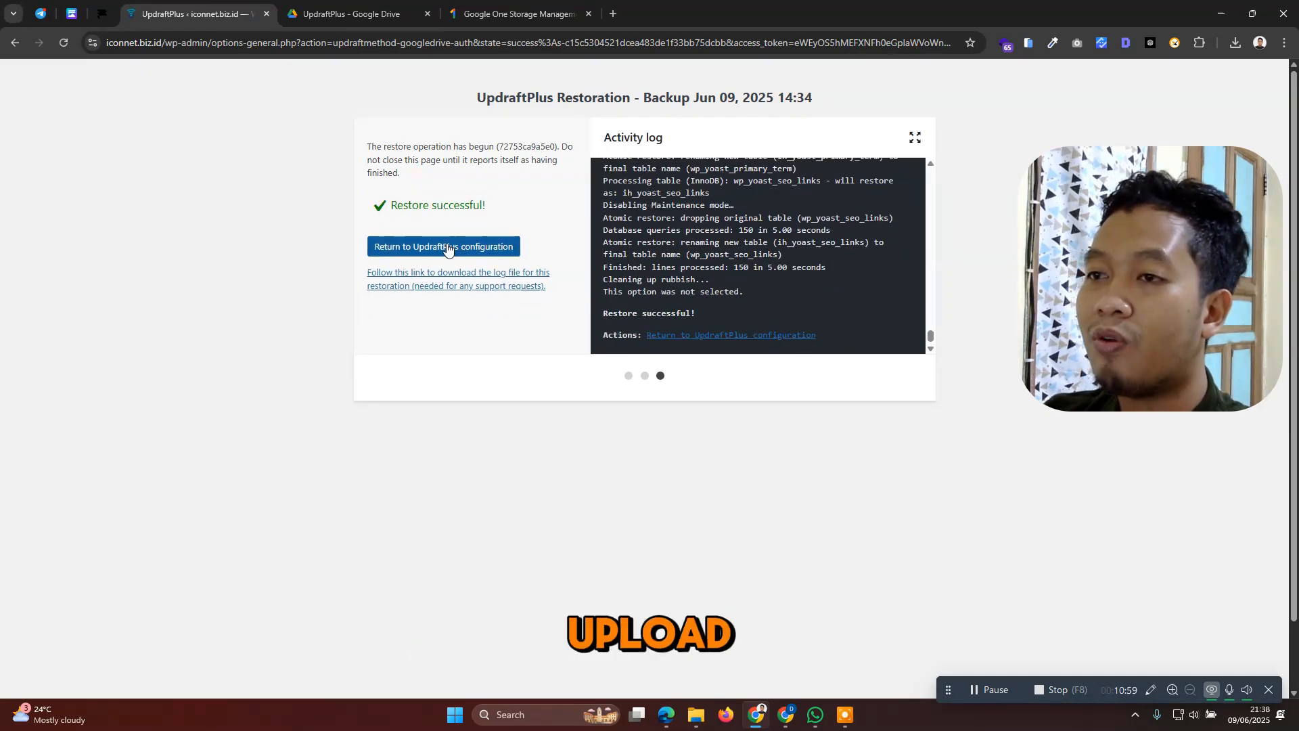
click(424, 249)
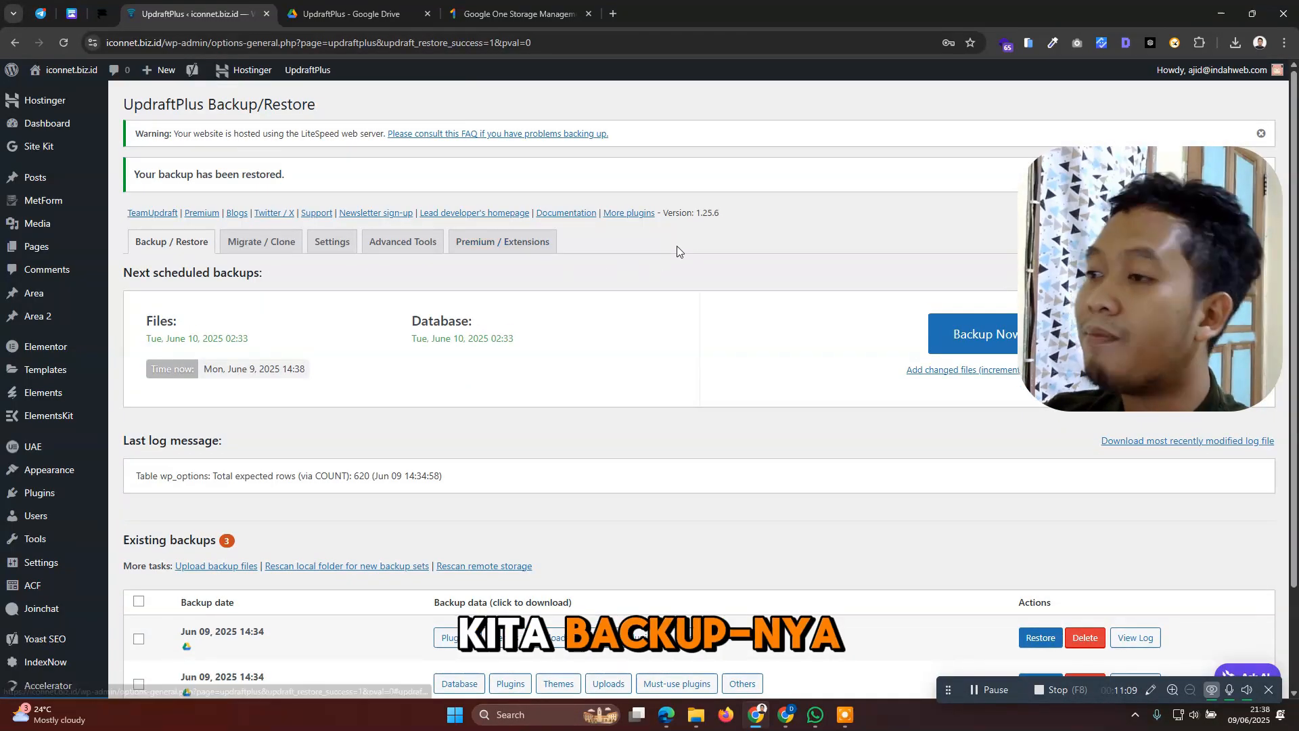
Visit the restored iconnet.biz.id site and check its home, Produk and Contact Us pages
scroll(555, 279, down, 2)
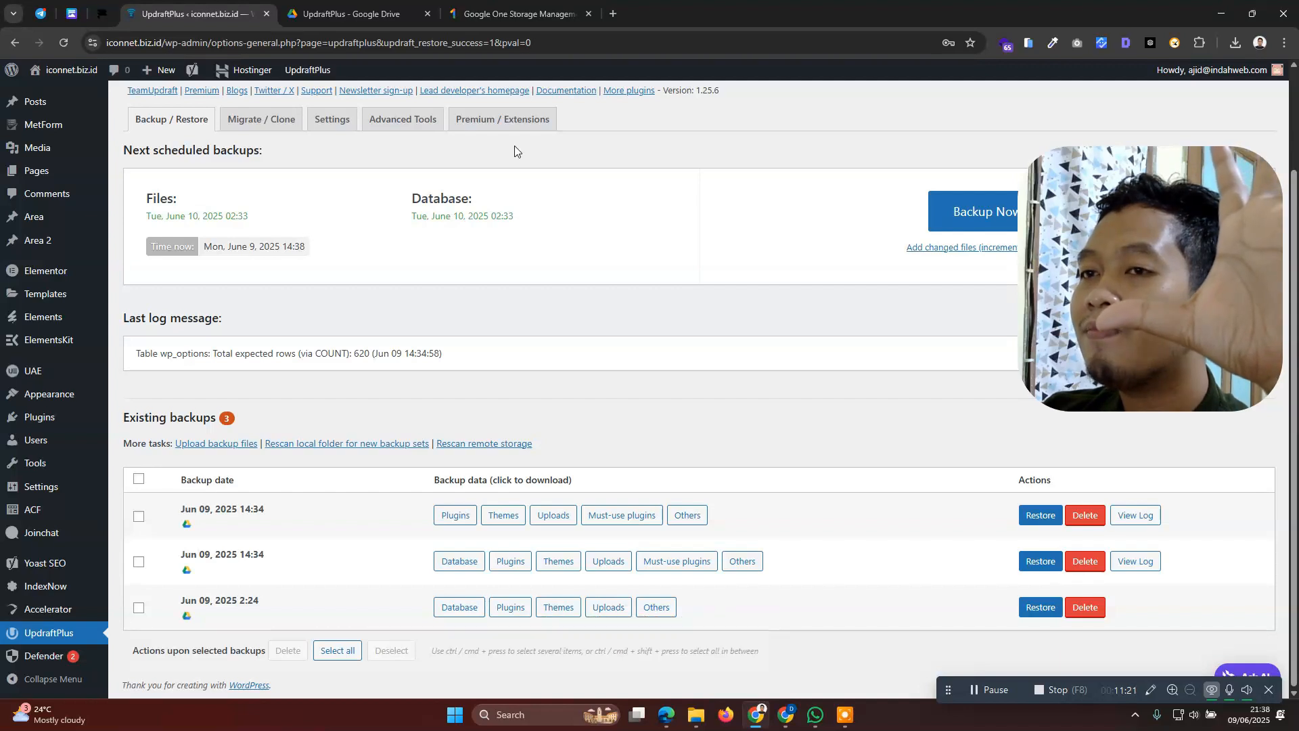
click(94, 95)
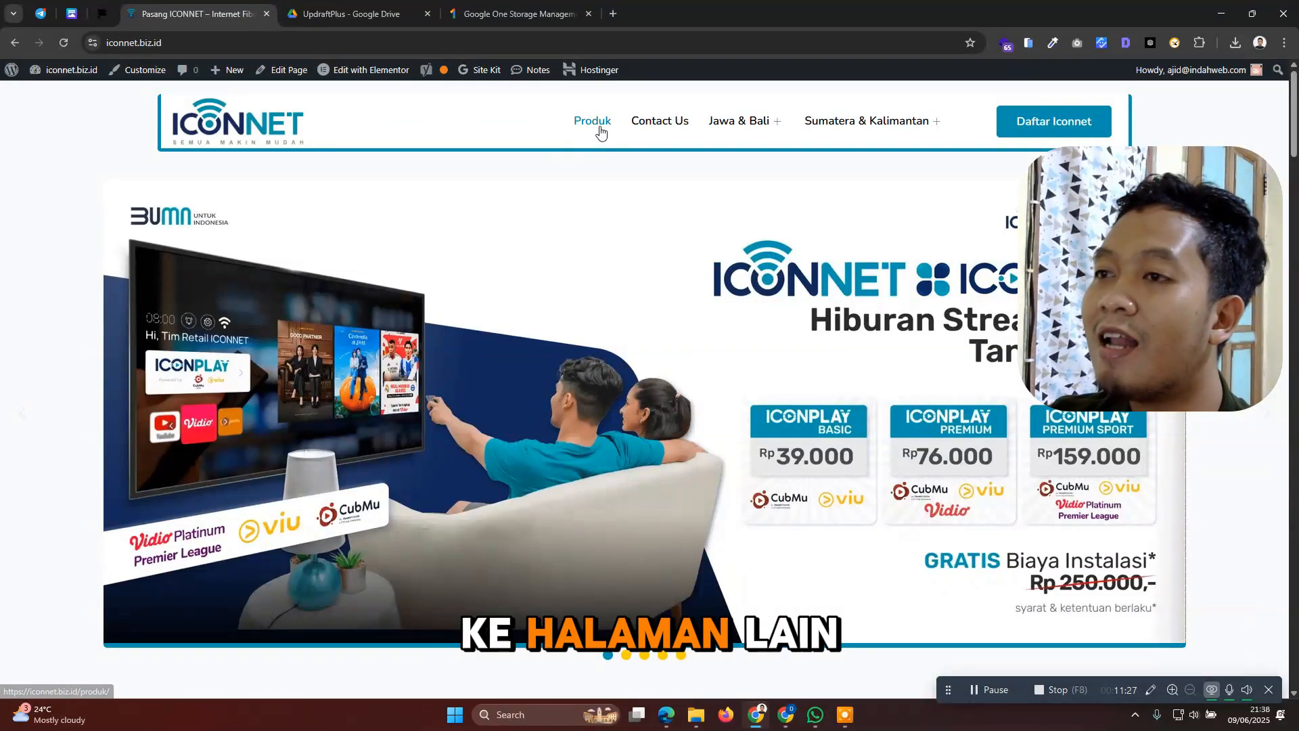
click(600, 128)
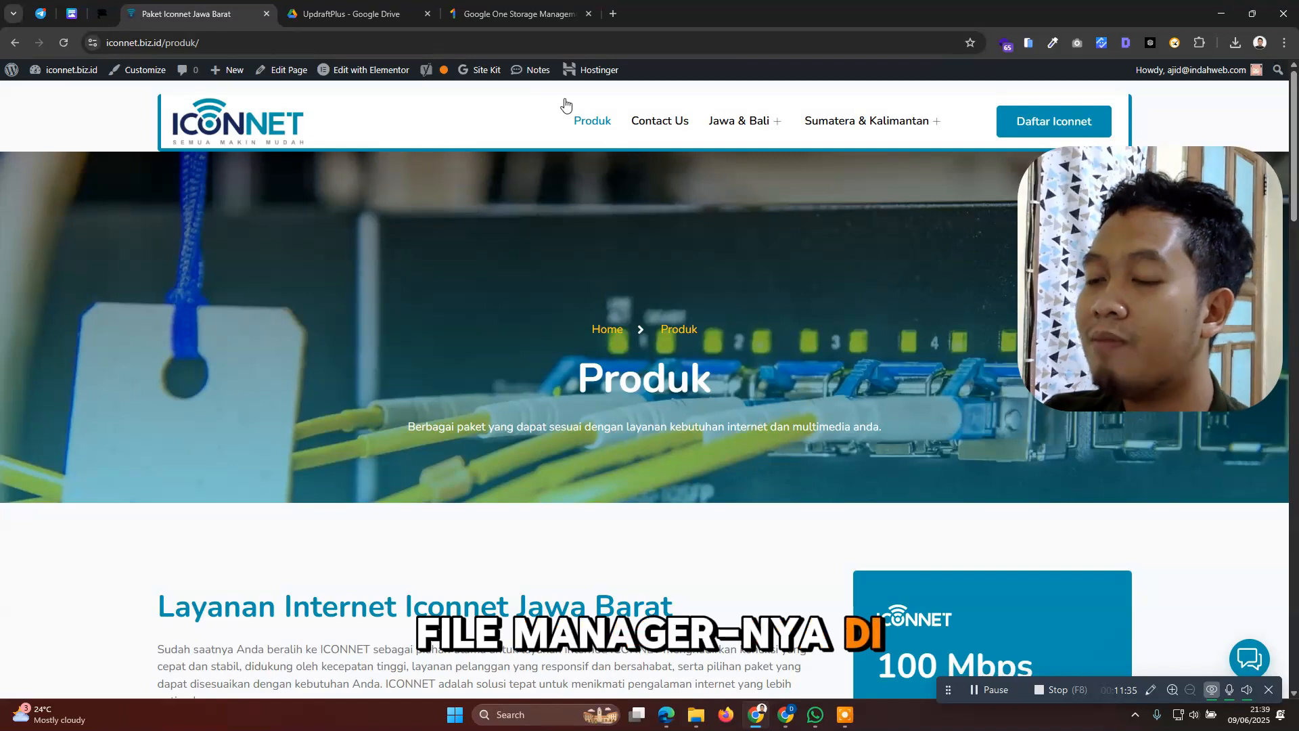
scroll(586, 197, down, 9)
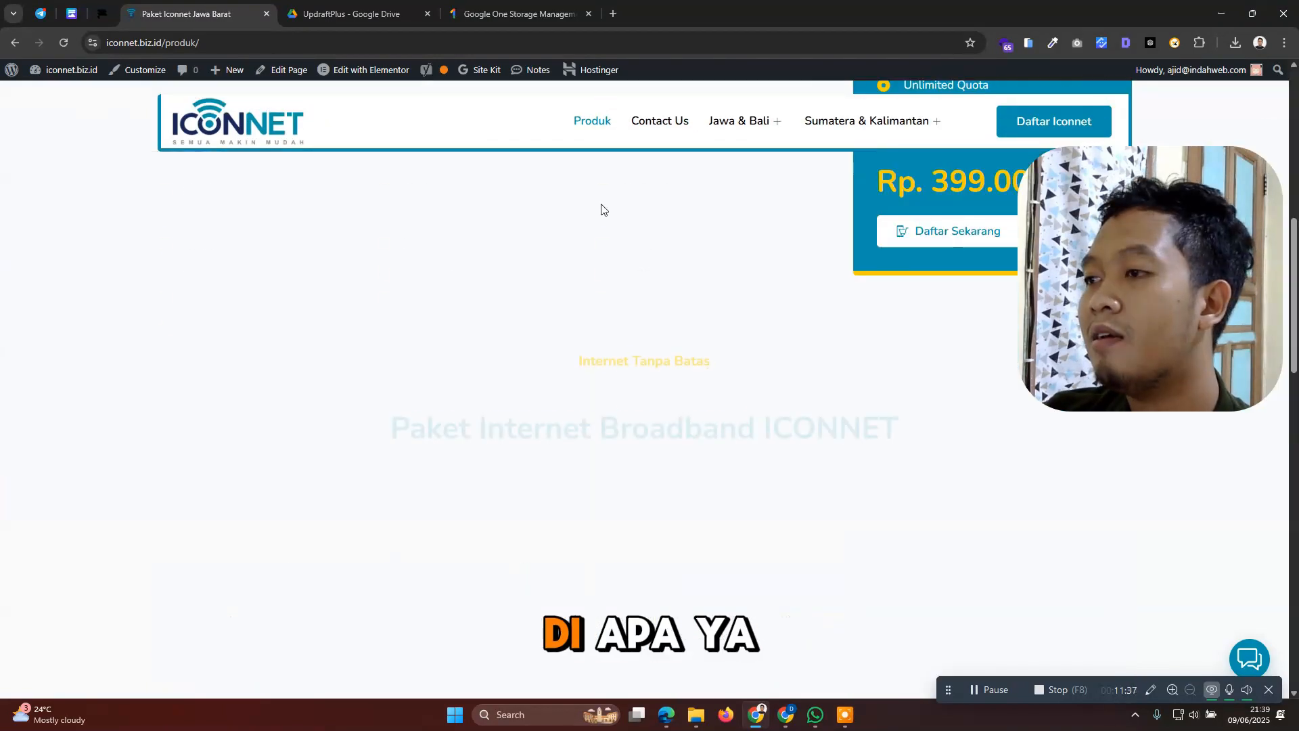
scroll(610, 209, up, 9)
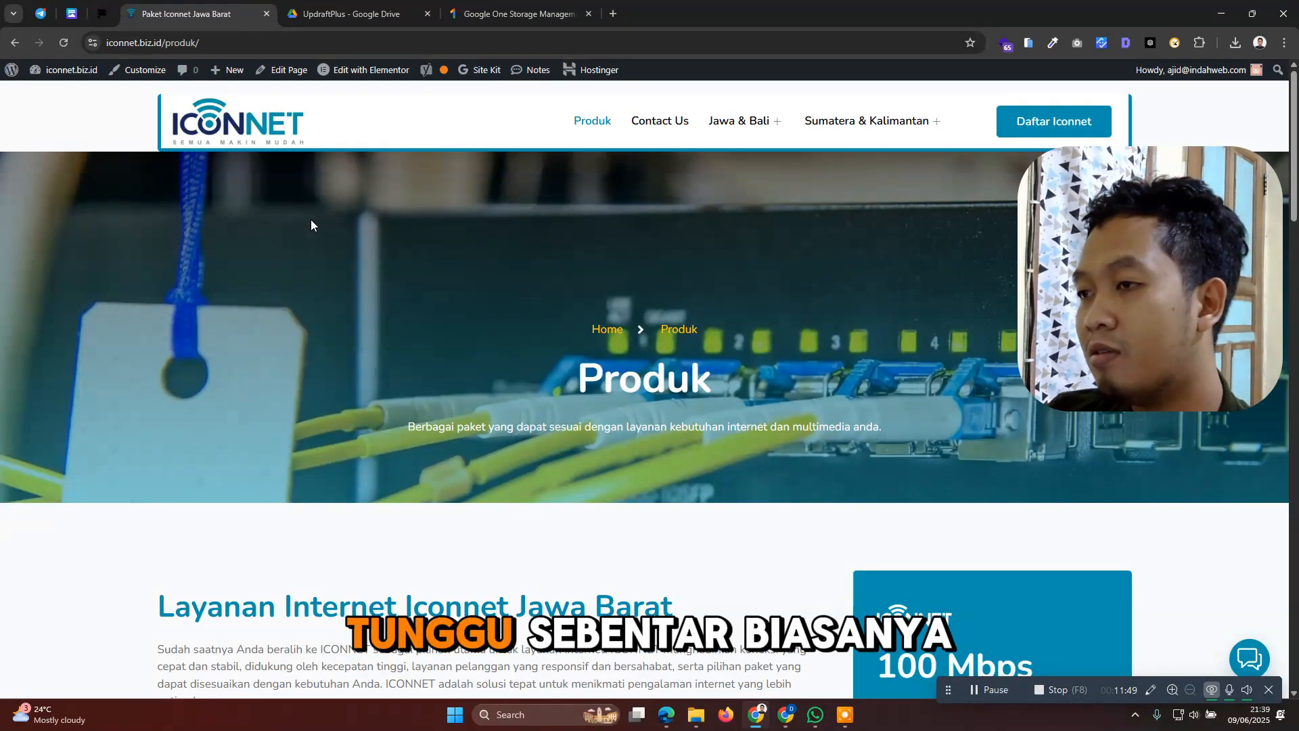
click(686, 120)
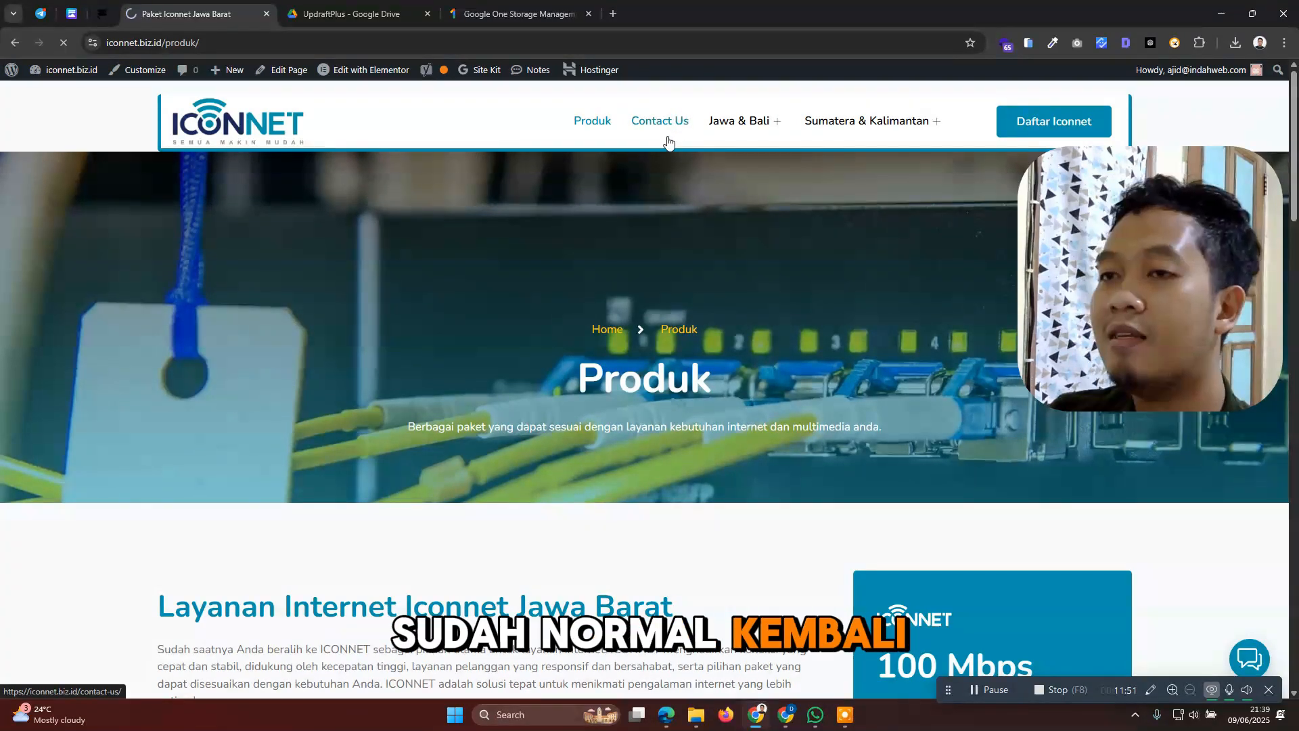
click(360, 9)
click(250, 13)
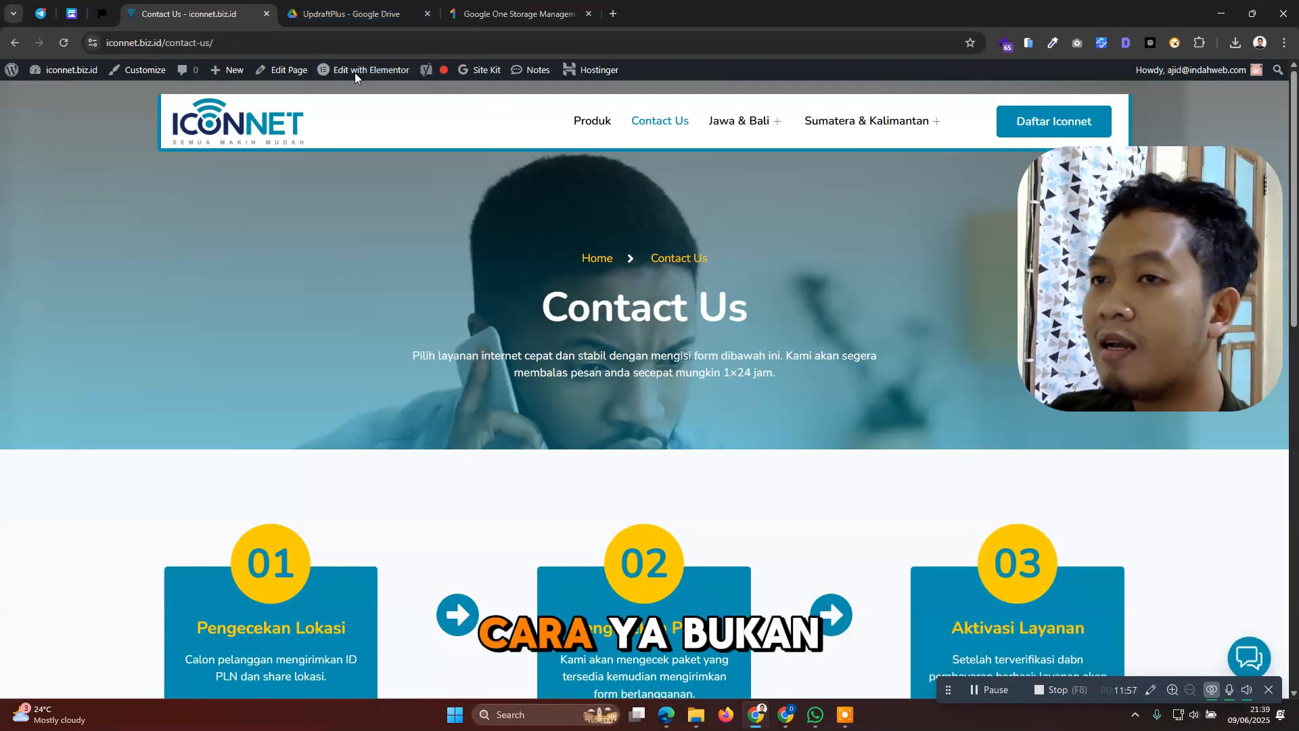
click(211, 128)
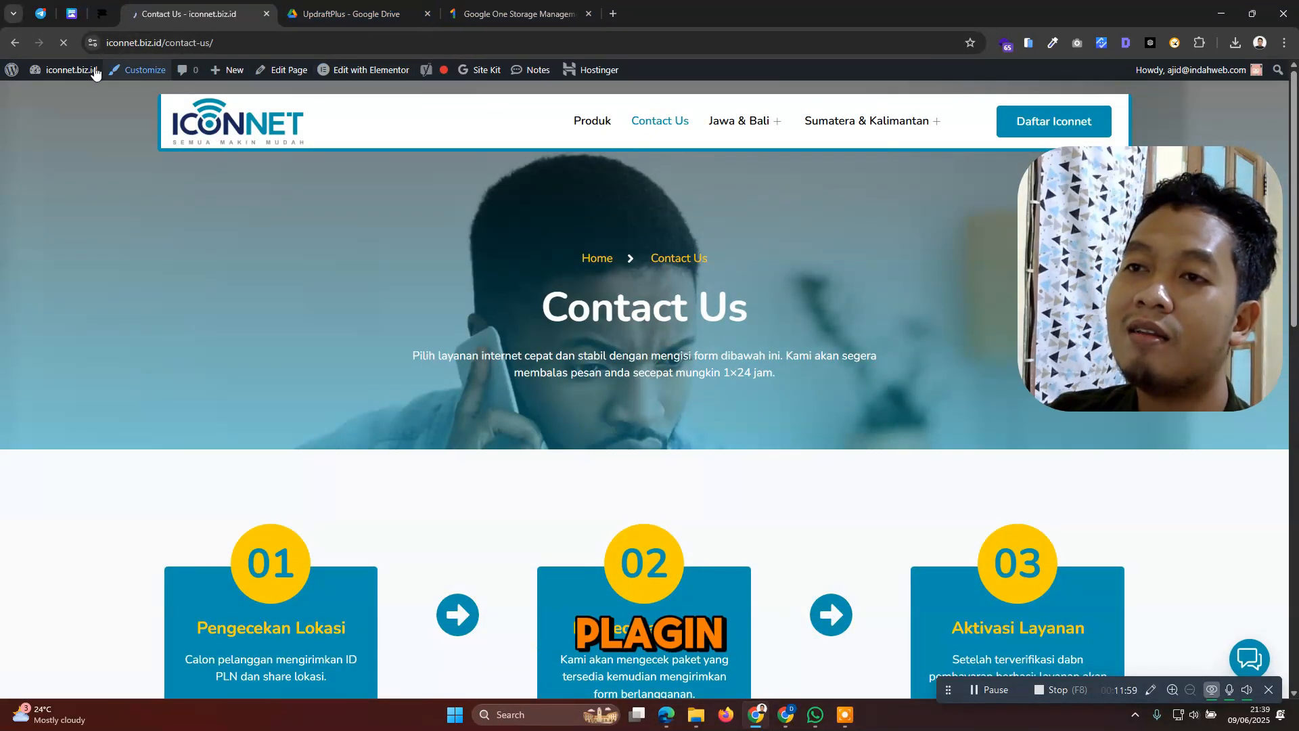